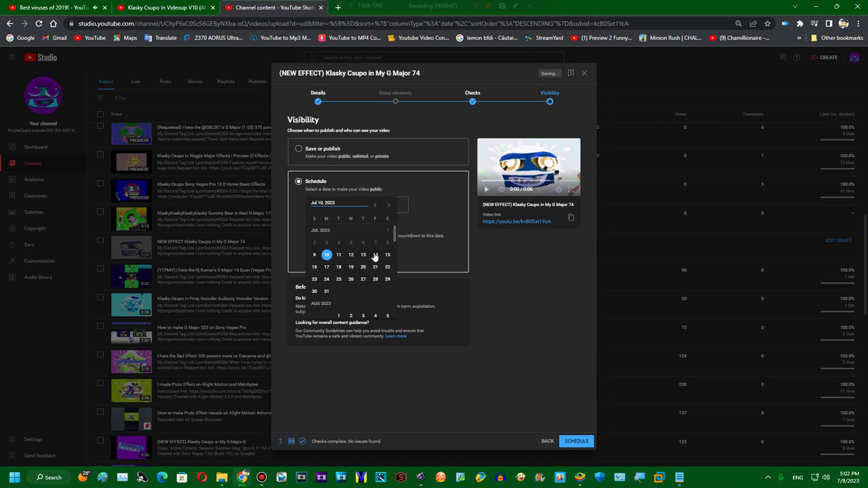
click(374, 256)
click(374, 204)
scroll(381, 251, down, 5)
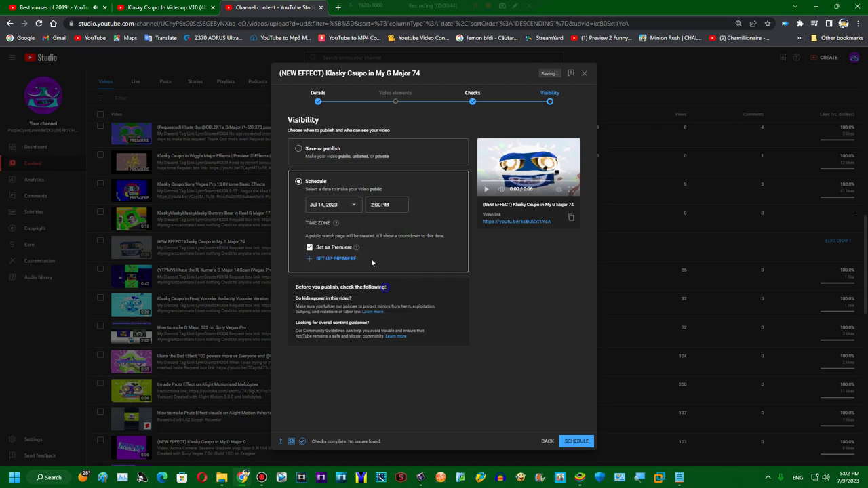
click(344, 205)
click(329, 268)
click(327, 206)
click(317, 267)
Step: Schedule the video as a Premiere for Jul 22, 2023
click(355, 206)
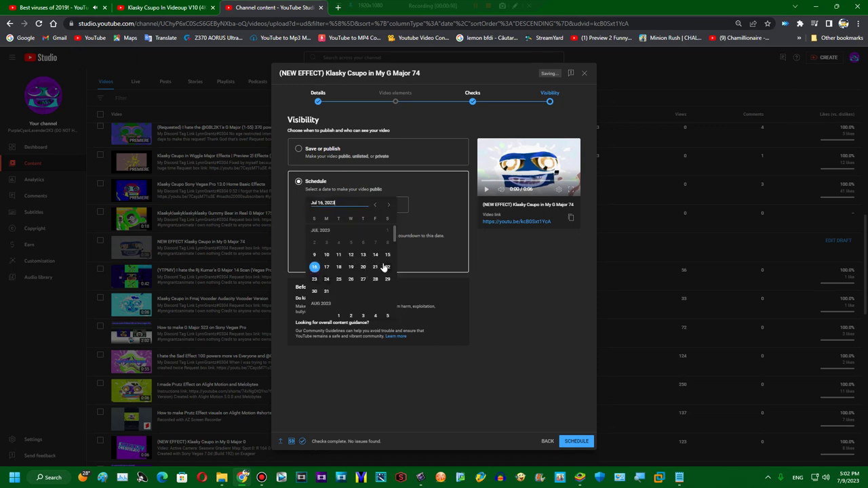
click(386, 266)
click(575, 440)
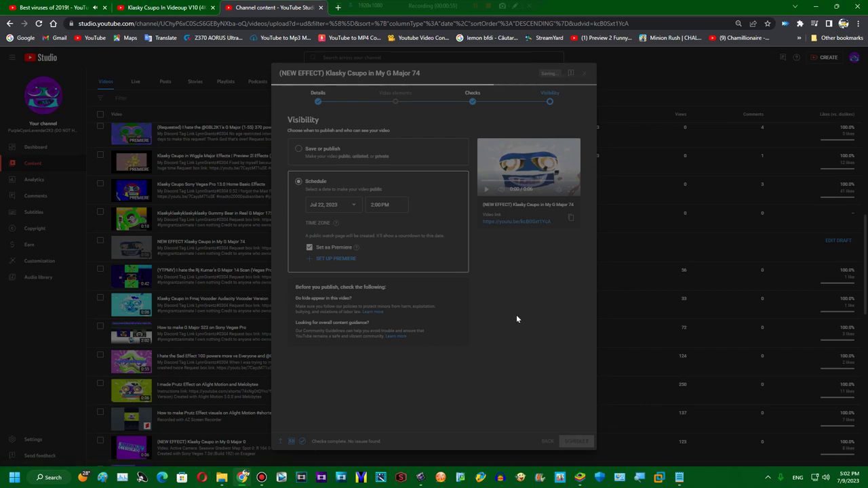
click(508, 335)
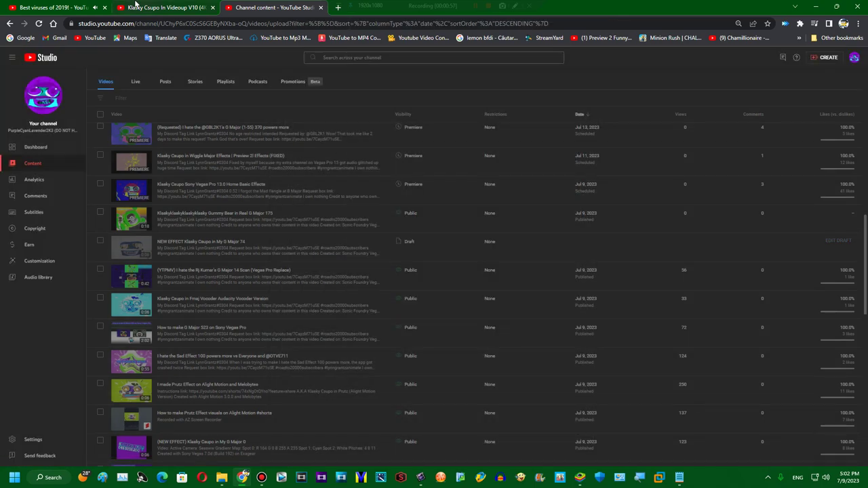
Step: Bring up the Klasky Csupo In Videoup V10 video beside AVS Video Editor and put the Notepad window away
click(141, 8)
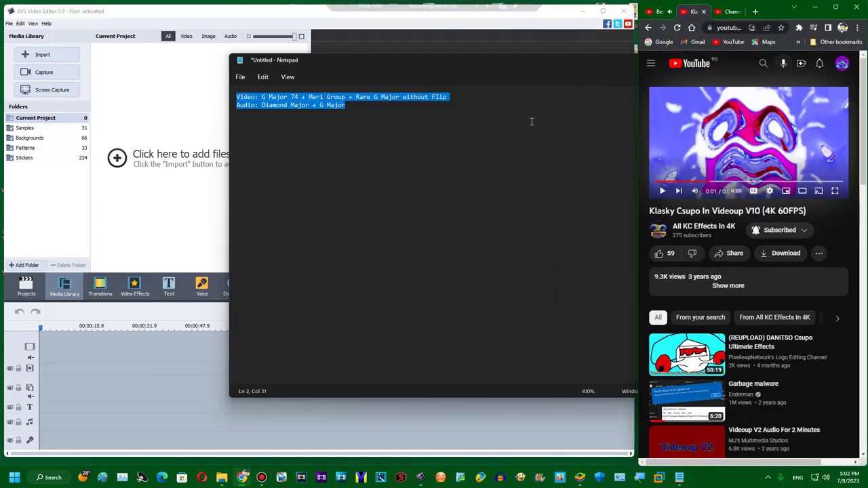
click(546, 61)
click(694, 60)
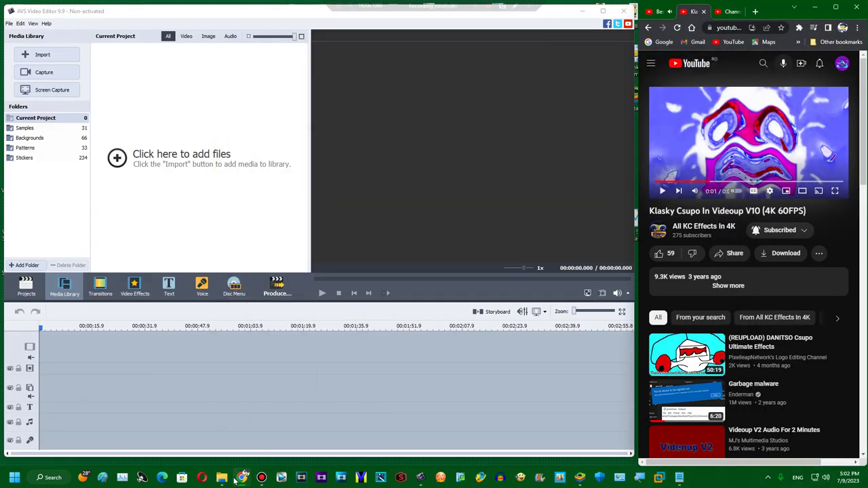
click(242, 477)
click(241, 477)
Step: Switch to File Explorer and open the video folder on the 2T3 (M:) drive
click(222, 477)
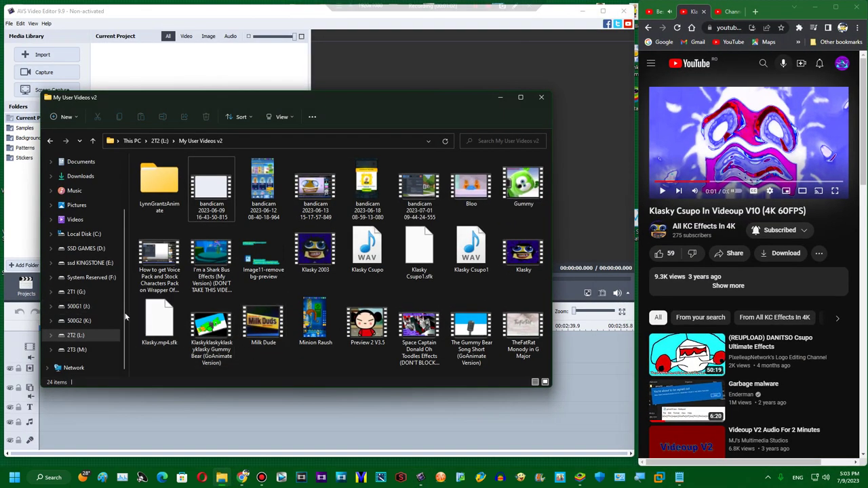
click(102, 349)
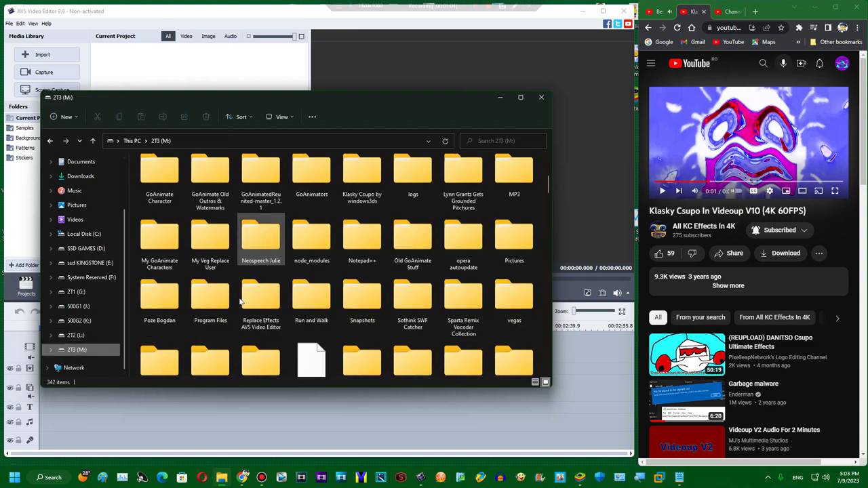
scroll(241, 301, down, 5)
scroll(223, 285, up, 7)
scroll(211, 280, down, 3)
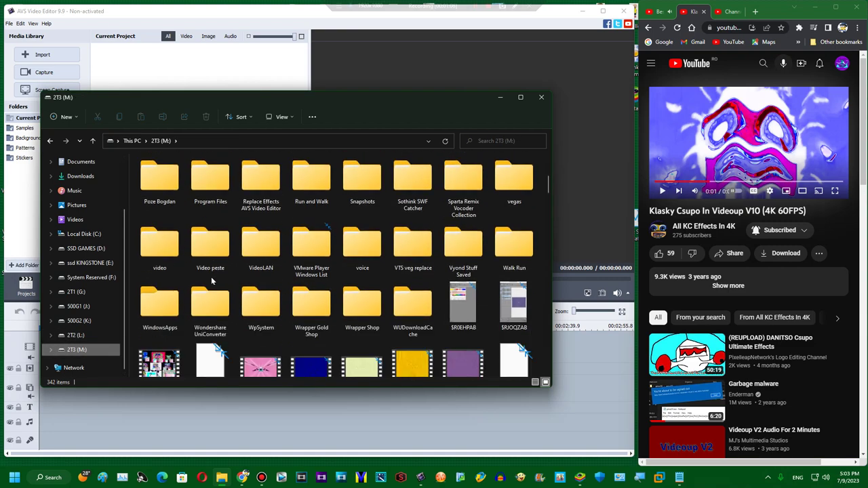
double_click(166, 256)
Step: Import the Klasky Csupo Robot Logo video from the folder into the current project and place it at the start of the timeline
click(274, 270)
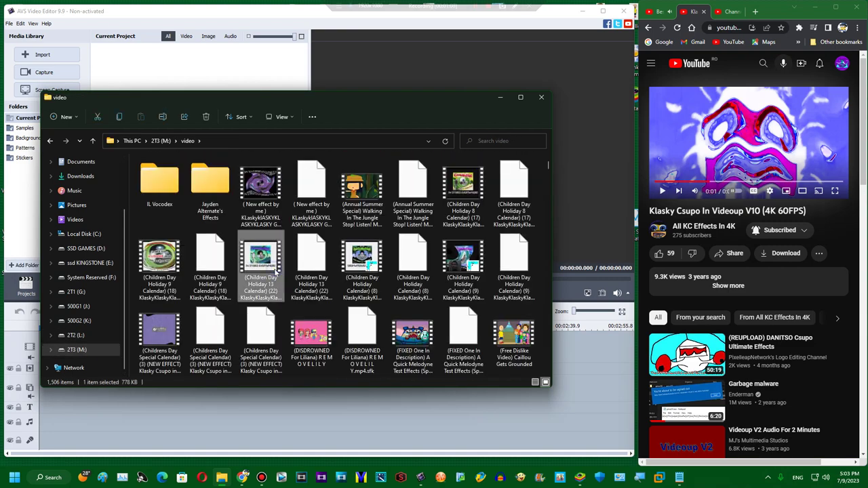
key(k)
key(k)
key(k)
key(k)
key(k)
key(k)
key(k)
key(k)
key(k)
key(k)
key(k)
key(k)
key(k)
key(k)
key(k)
key(k)
key(k)
key(k)
key(k)
key(k)
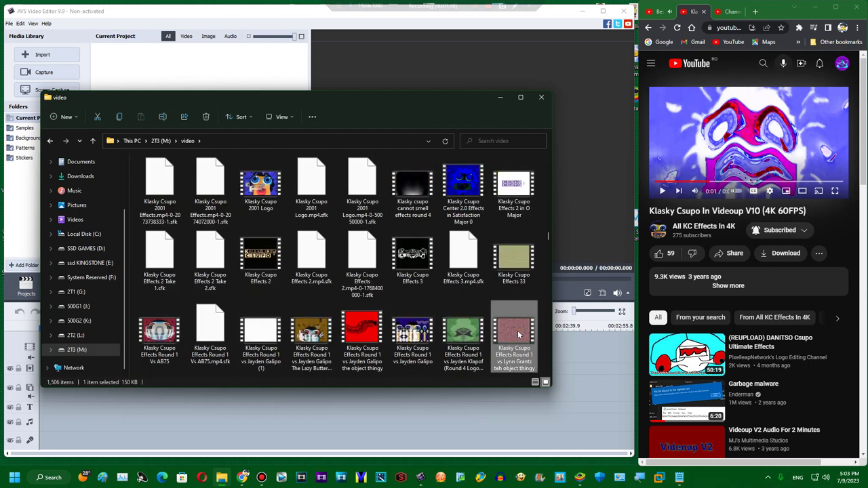
key(k)
key(k)
key(k)
key(k)
key(k)
key(k)
key(k)
key(k)
key(k)
key(k)
key(k)
key(k)
key(k)
key(k)
key(k)
key(k)
key(k)
key(k)
key(k)
key(k)
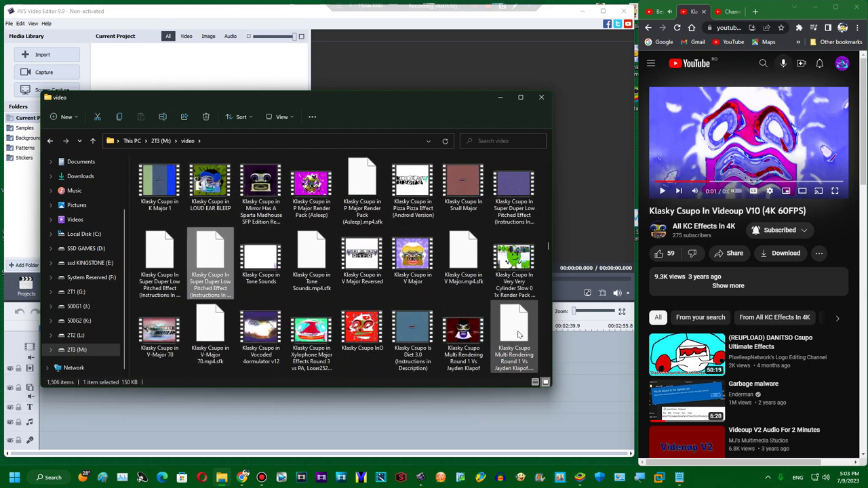
key(k)
key(k)
key(k)
key(k)
key(k)
key(k)
key(k)
key(k)
key(k)
key(k)
key(k)
key(k)
key(k)
key(k)
key(k)
key(k)
key(k)
key(k)
key(k)
key(k)
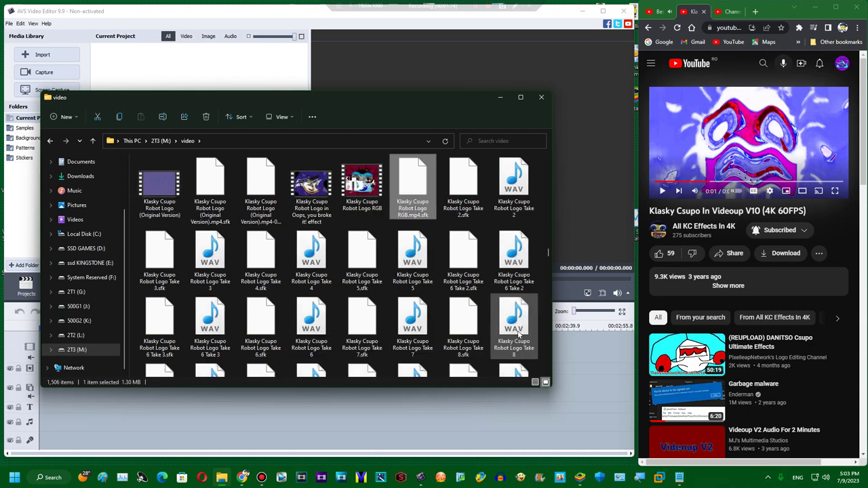
key(k)
key(k)
key(k)
key(k)
key(k)
key(k)
key(k)
key(k)
key(k)
key(k)
key(k)
key(k)
key(k)
key(k)
key(k)
key(k)
key(k)
key(k)
key(k)
key(k)
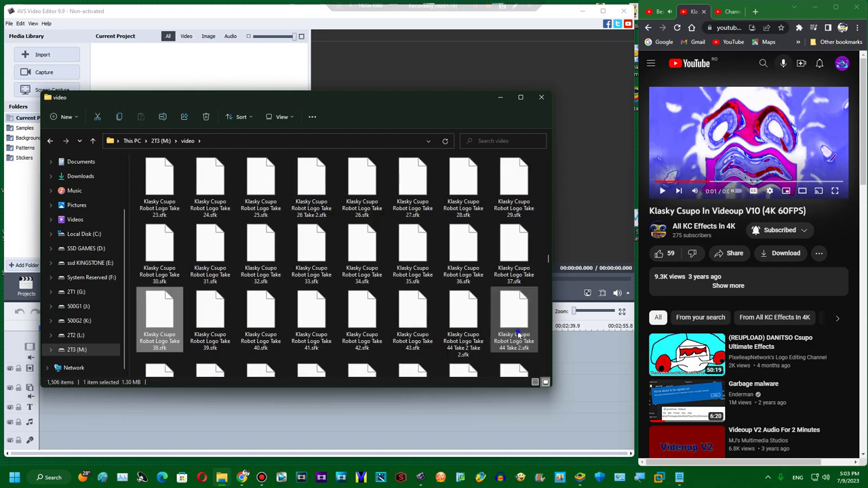
key(k)
key(k)
key(k)
key(k)
key(k)
key(k)
key(k)
key(k)
key(k)
key(k)
key(k)
key(k)
key(k)
key(k)
key(k)
key(k)
key(k)
key(k)
key(k)
key(k)
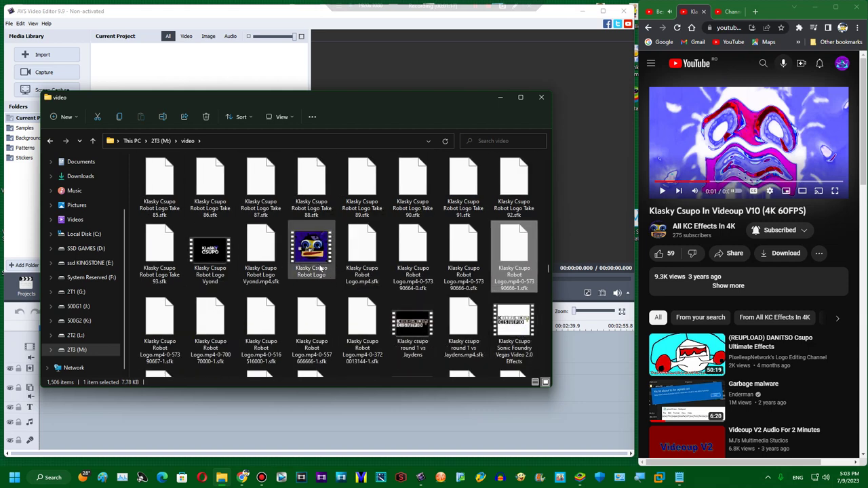
drag(320, 268, 207, 62)
drag(129, 60, 60, 346)
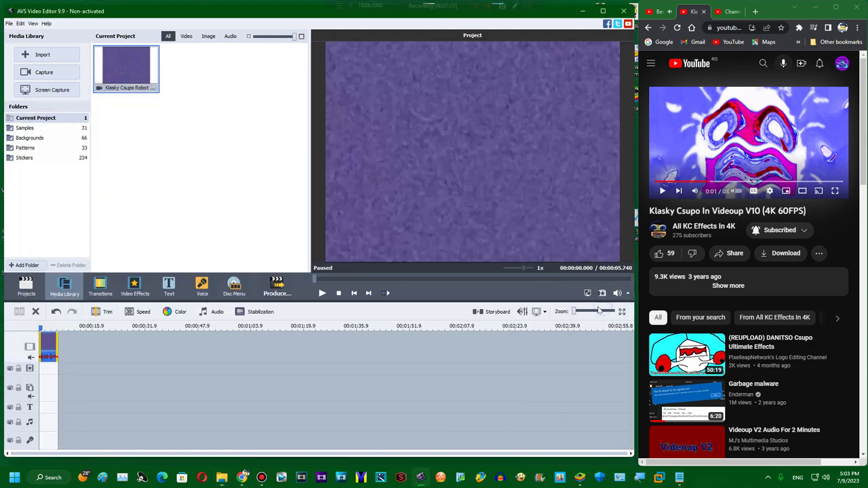
Step: Place an Invert effect under the clip, matched to the clip's length, and add a second video effects line
drag(598, 310, 597, 311)
click(134, 288)
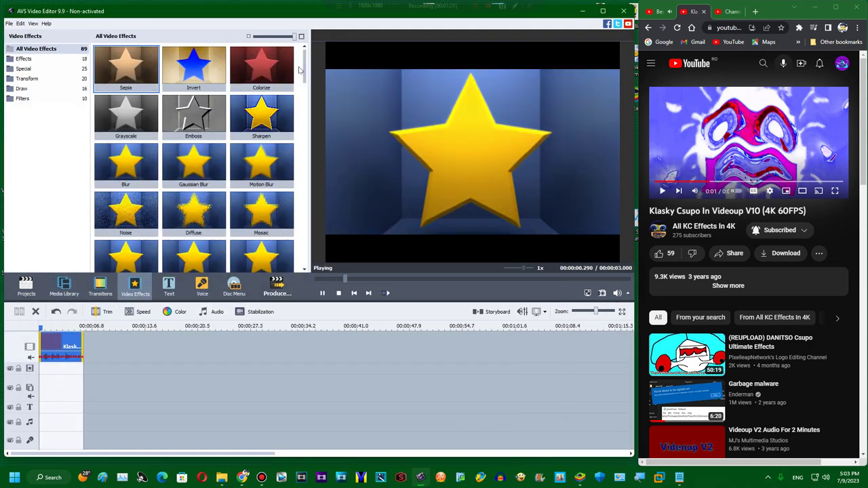
drag(223, 76, 82, 370)
right_click(84, 369)
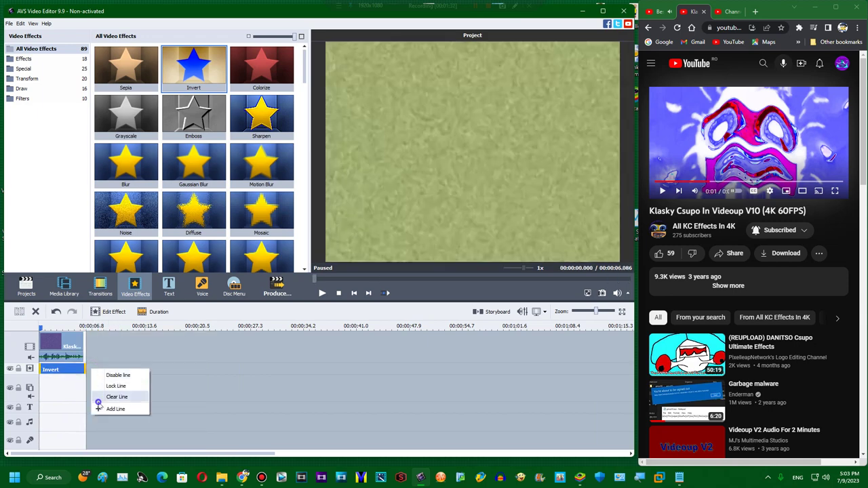
click(98, 399)
click(85, 367)
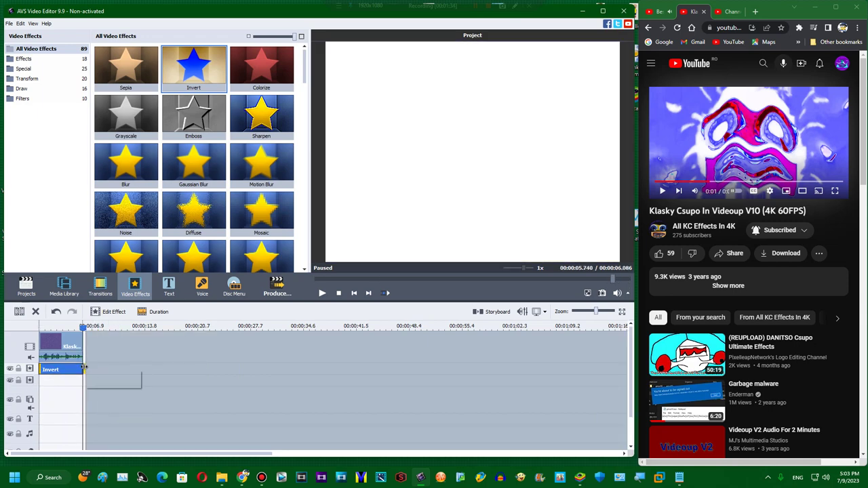
Step: Place a Colorize effect on the second effects line at the clip's length, with Red 0, Green 0 and Blue 255
drag(261, 68, 47, 387)
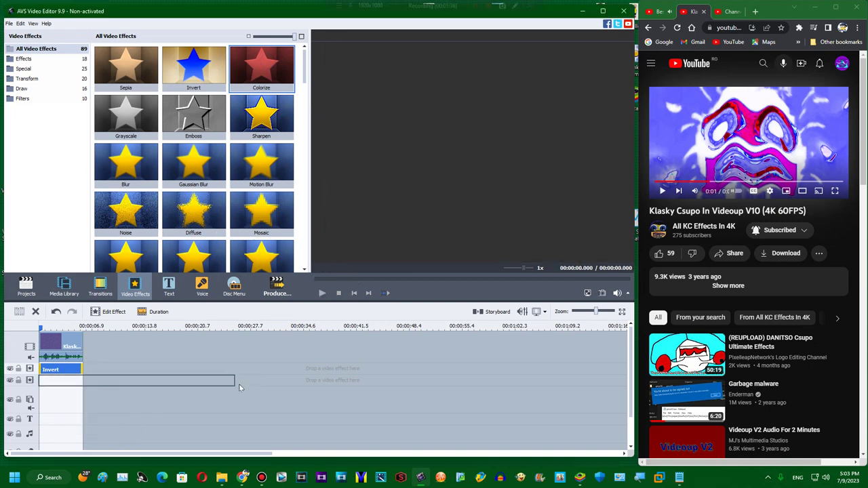
drag(234, 381, 80, 381)
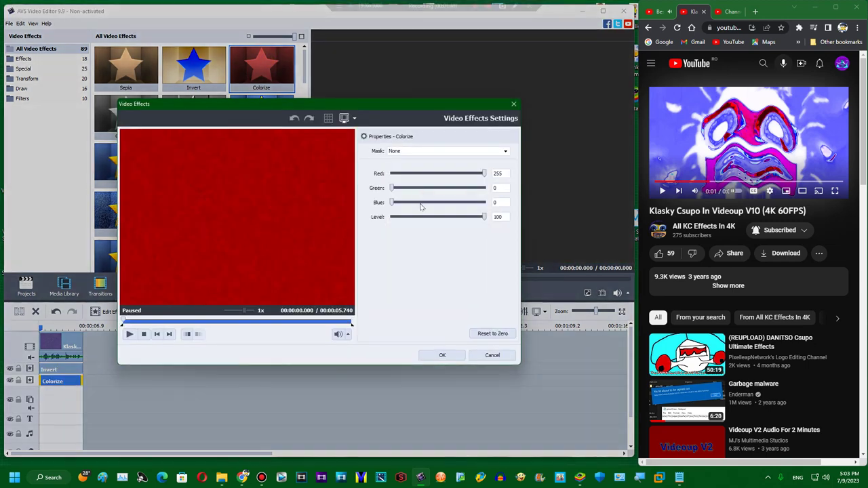
click(421, 203)
click(447, 187)
drag(429, 206, 383, 204)
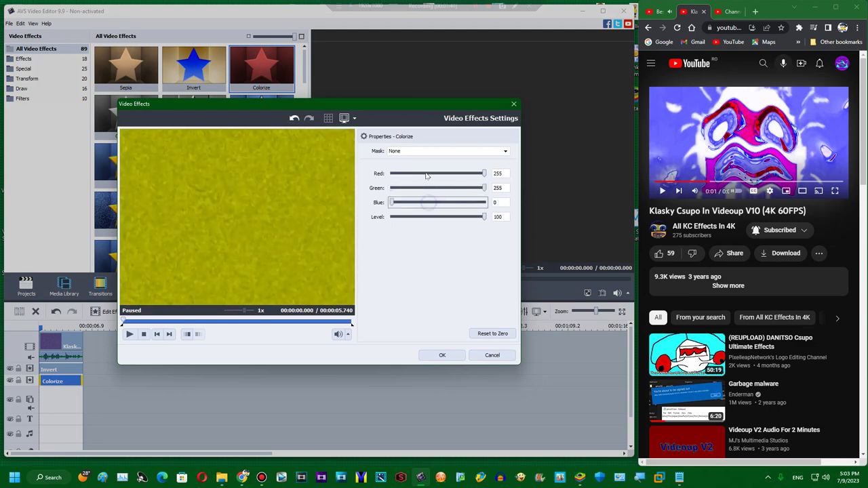
drag(427, 174, 383, 177)
drag(441, 198, 320, 228)
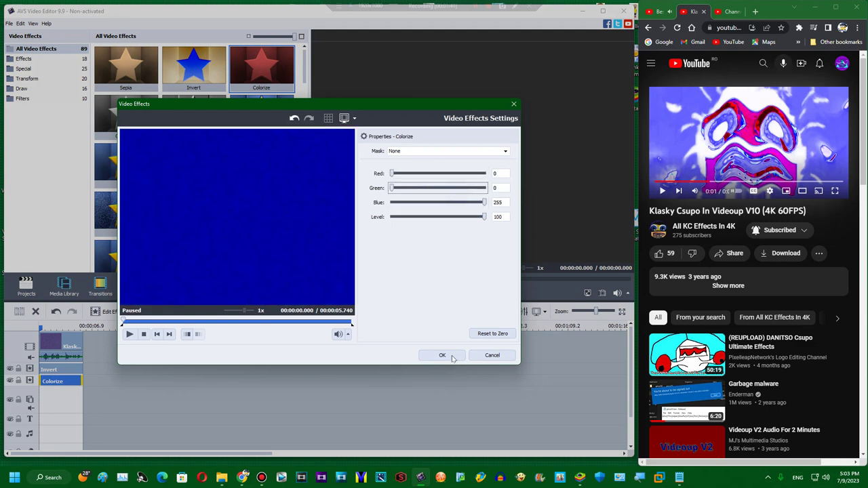
click(453, 359)
Step: Add a third video effects line and place a Color Exchange effect on it, trimmed to the clip's length
right_click(104, 370)
click(124, 432)
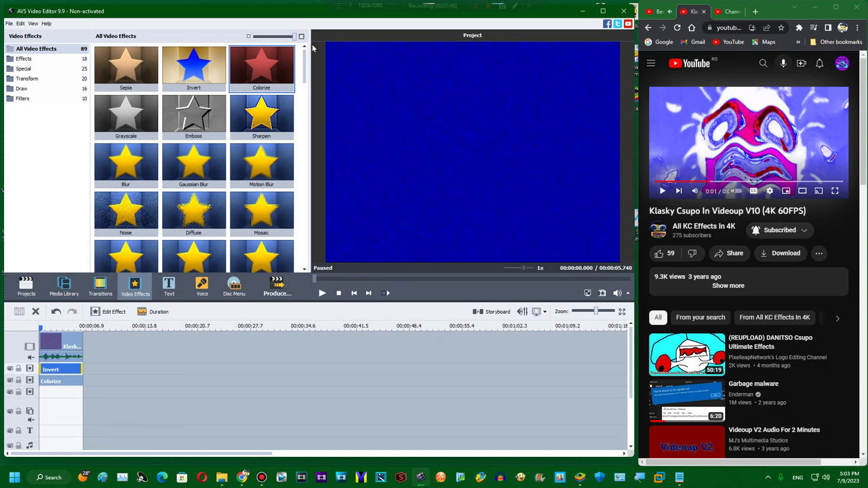
drag(305, 60, 306, 101)
drag(195, 76, 61, 393)
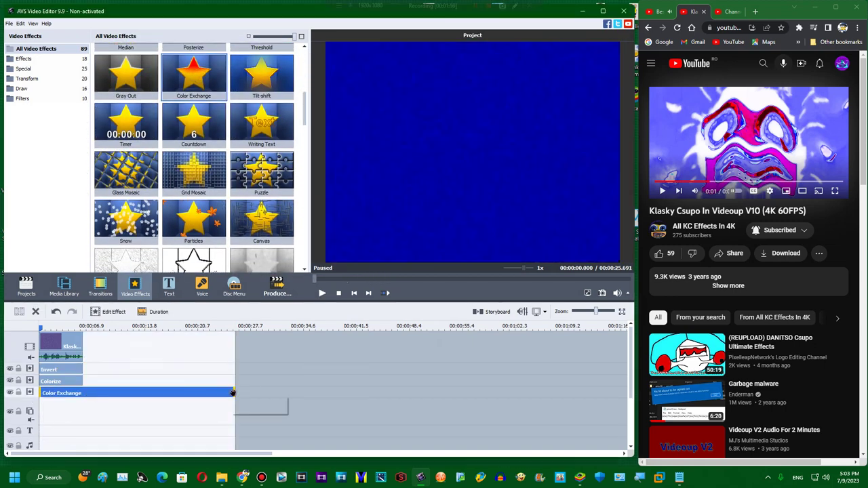
drag(232, 392, 81, 392)
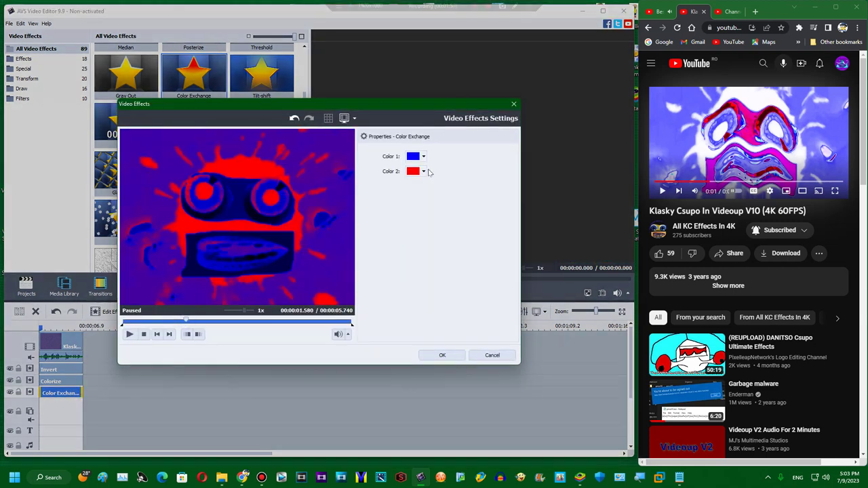
Step: Set Color 2 of the Color Exchange effect to white and apply the settings
click(423, 171)
click(480, 224)
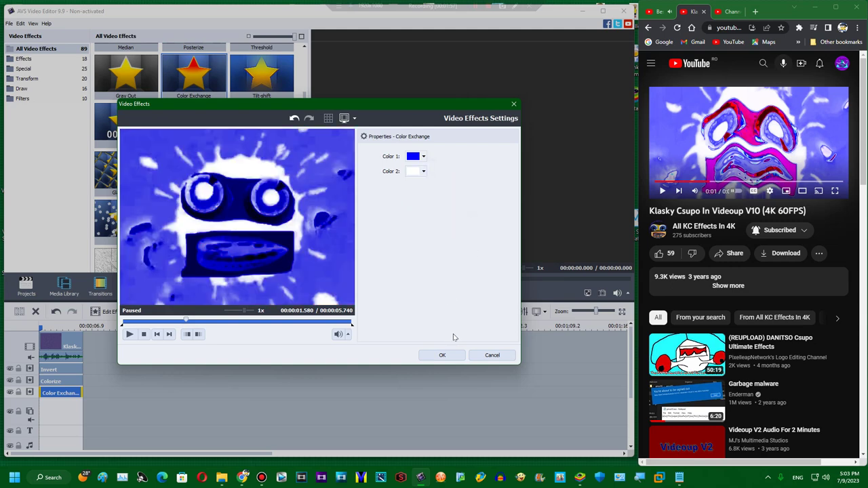
click(434, 357)
Step: Add a fourth video effects line and put a copy of the Color Exchange effect on it, aligned with the clip
right_click(105, 402)
right_click(103, 394)
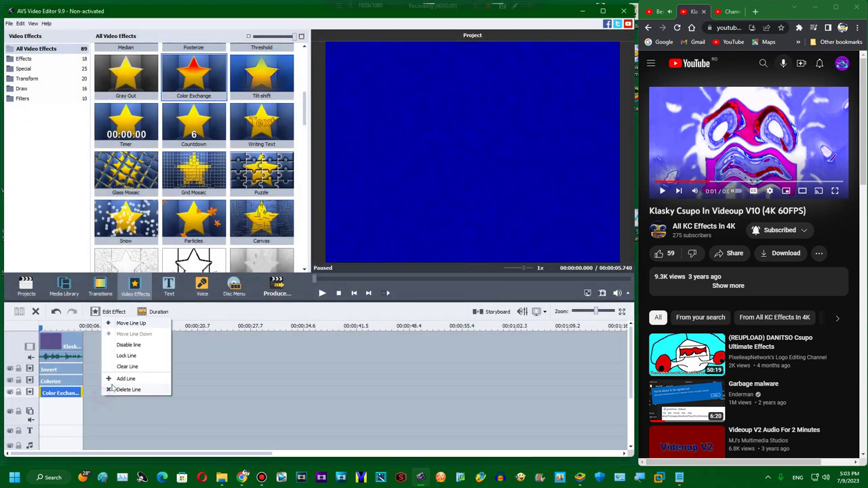
click(112, 378)
right_click(67, 402)
right_click(59, 393)
click(92, 439)
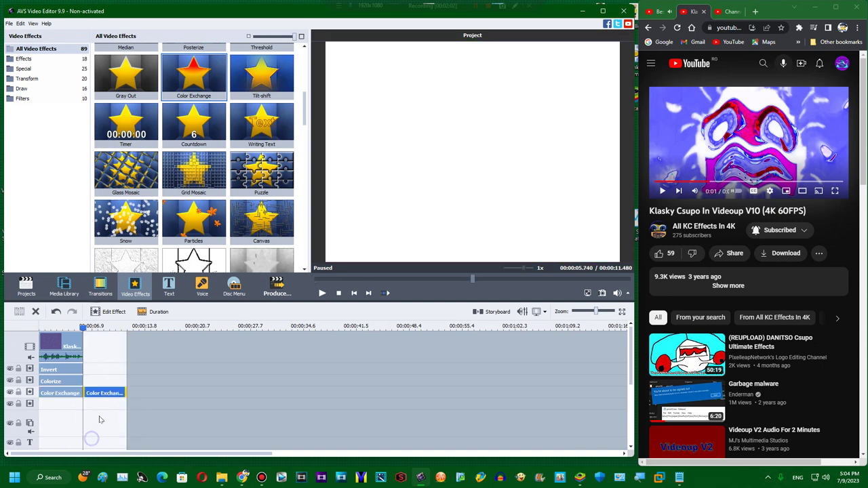
click(107, 385)
drag(102, 394, 46, 404)
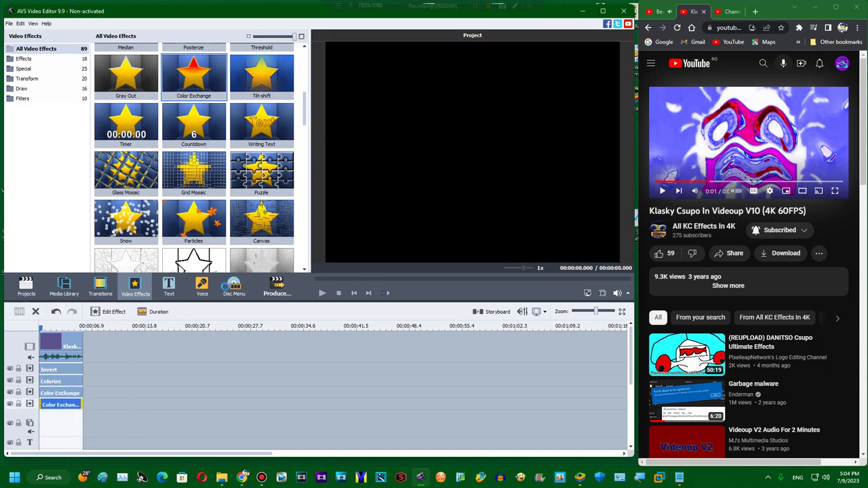
Step: Open the fourth-line Color Exchange settings and sample the medium blue of the frame at about 1.92 s as Color 1
double_click(60, 404)
click(200, 324)
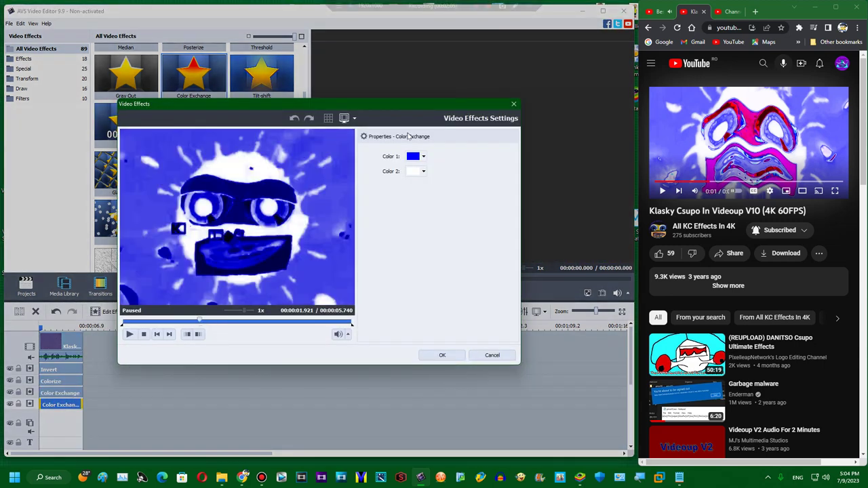
click(412, 157)
click(418, 246)
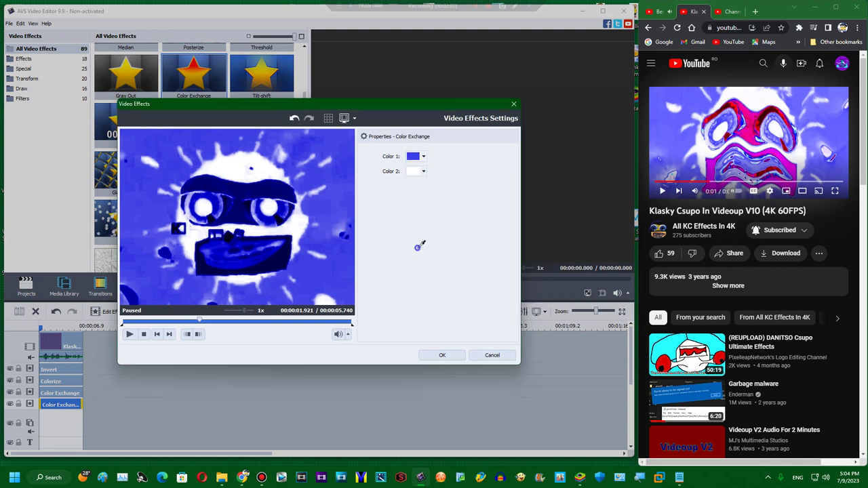
Step: Set Color 2 of the fourth-line Color Exchange effect to light blue, trying other blues first, and apply the settings
click(424, 172)
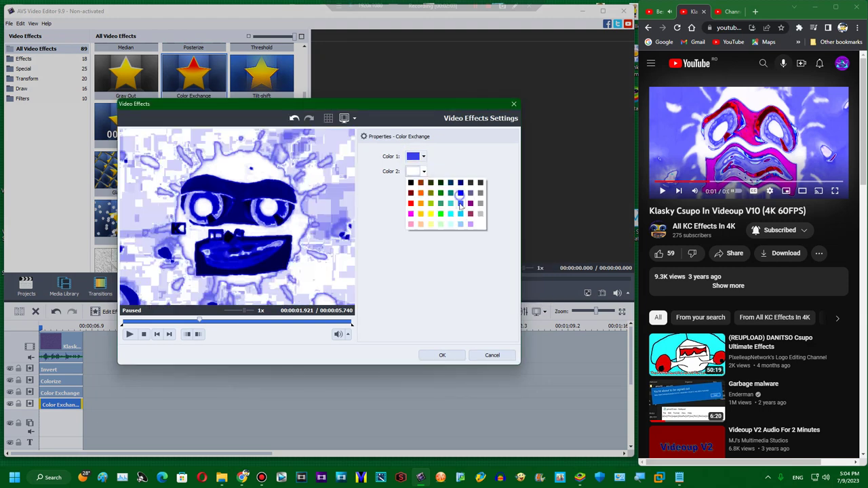
click(460, 202)
click(424, 171)
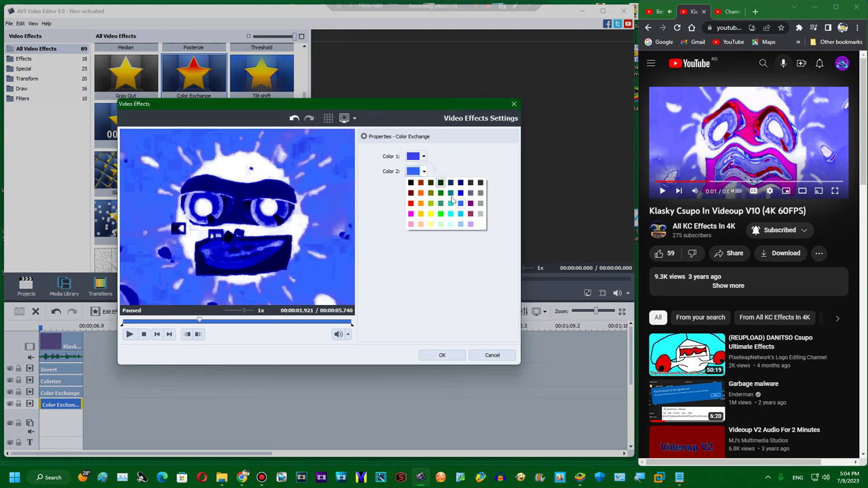
click(459, 214)
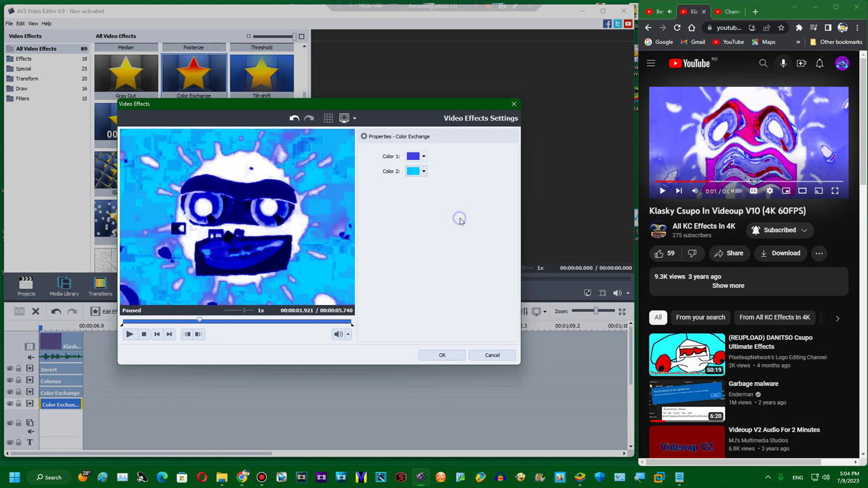
click(420, 172)
click(466, 222)
click(422, 354)
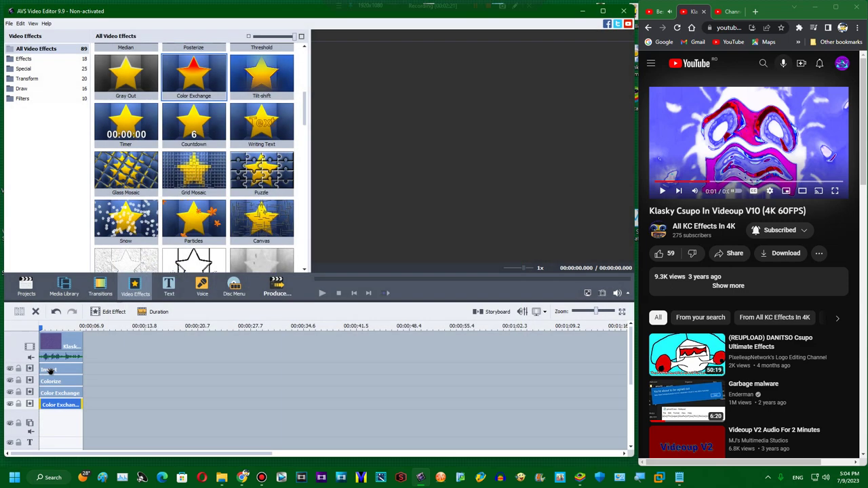
Step: Add a fifth video effects line and put a duplicate of the fourth-line Color Exchange effect on it, aligned with the clip
right_click(116, 397)
click(127, 379)
right_click(80, 406)
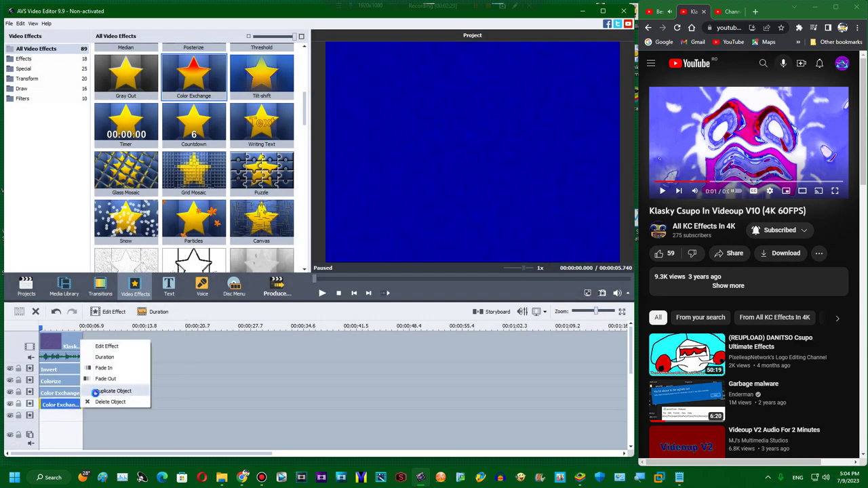
click(98, 393)
drag(97, 408, 46, 420)
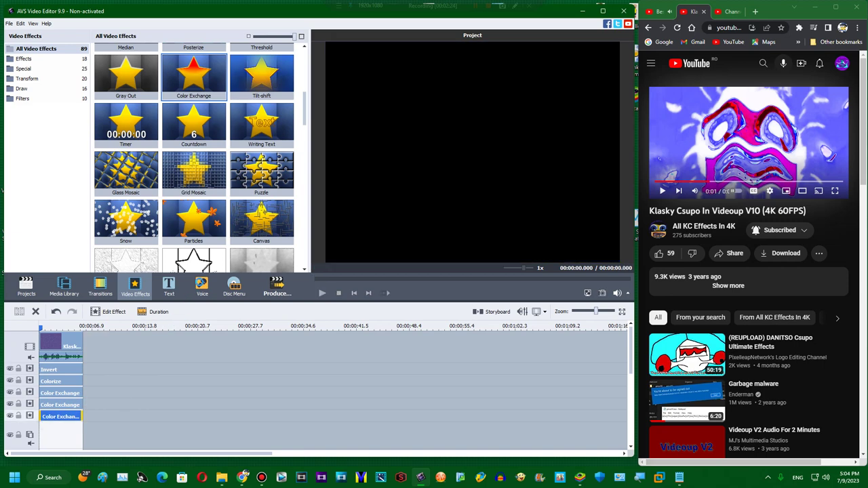
Step: Set the fifth-line Color Exchange effect's Color 1 to a lighter blue sampled from the frame at about 1.48 s and apply it
double_click(60, 416)
click(181, 321)
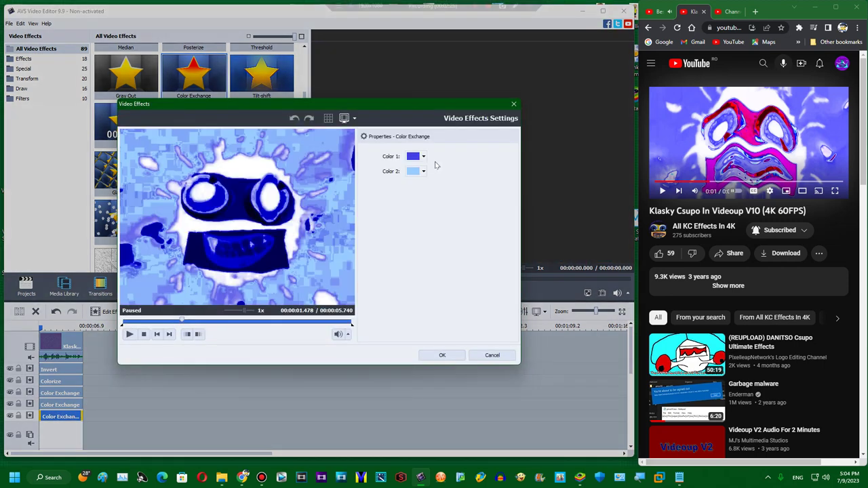
click(418, 157)
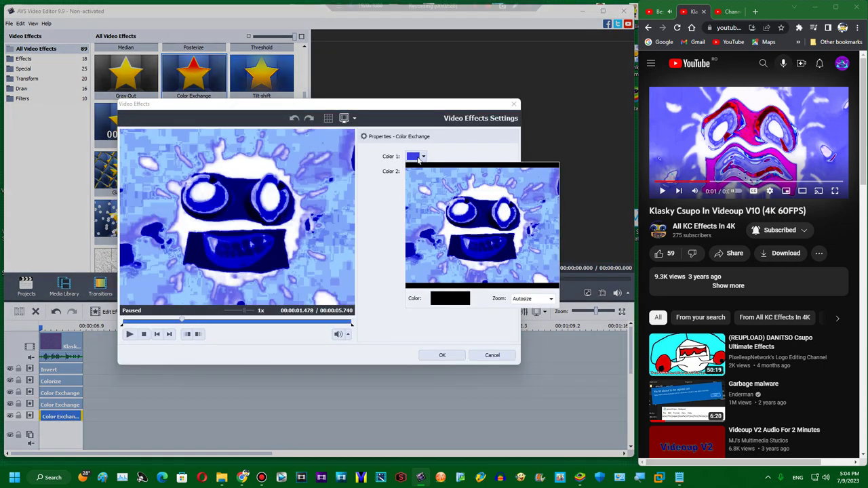
click(442, 191)
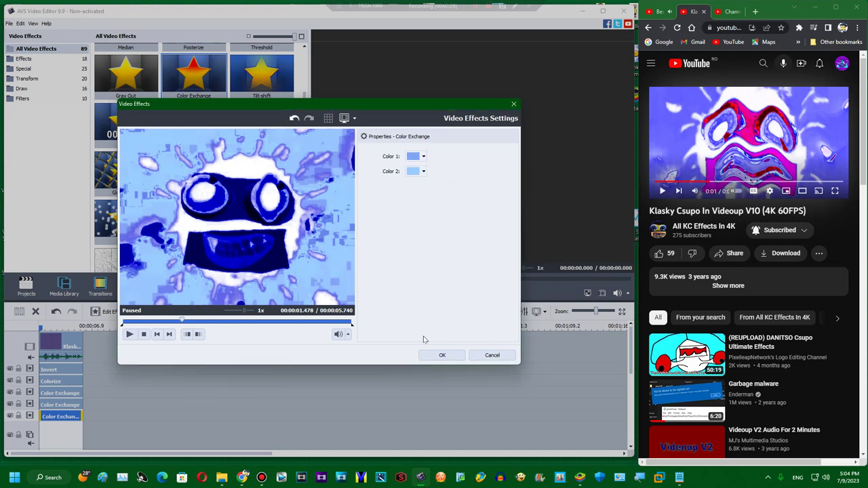
click(440, 355)
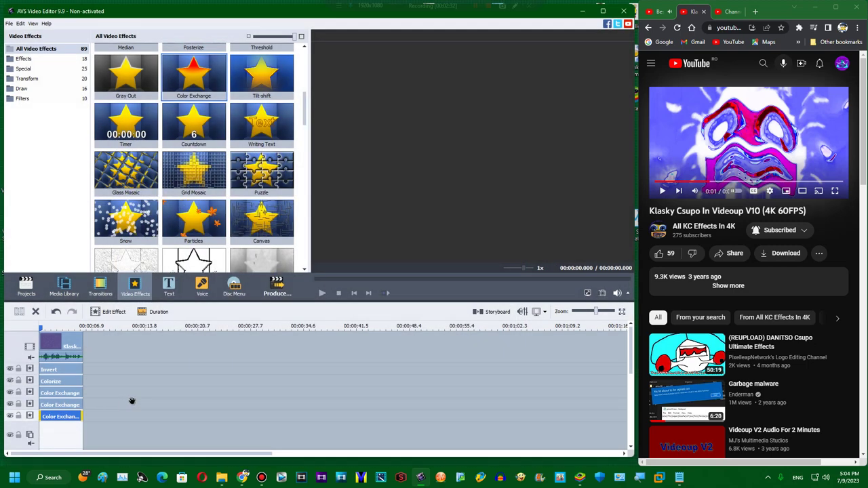
Step: Add a sixth video effects line and put a duplicate of the fifth-line Color Exchange effect on it, aligned with the clip
right_click(132, 402)
click(140, 383)
click(54, 406)
scroll(52, 415, down, 1)
right_click(52, 401)
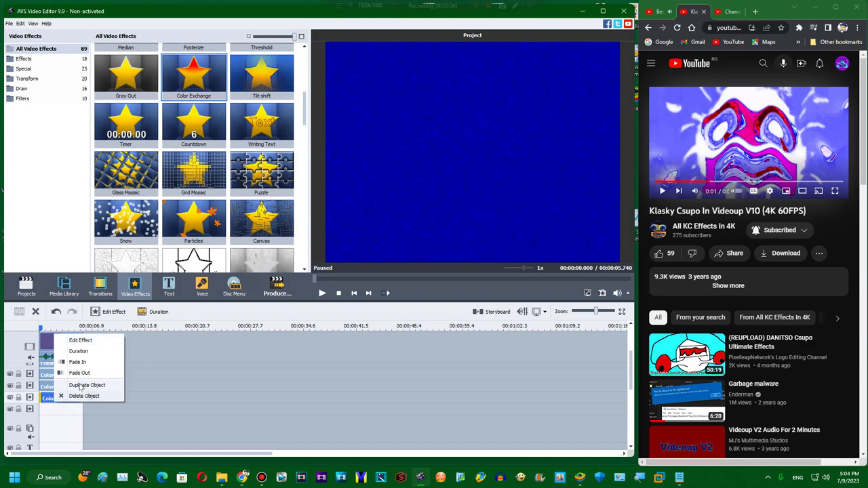
click(78, 384)
drag(93, 398, 51, 410)
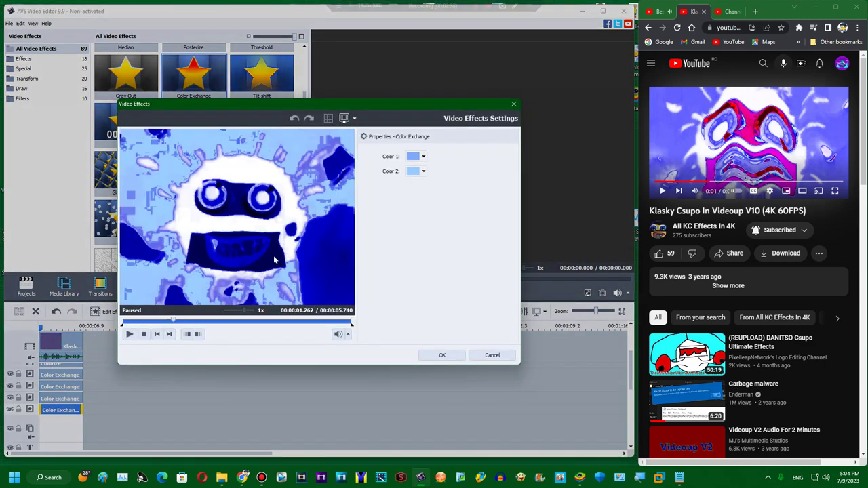
Step: Sample a violet-blue from the preview frame as Color 1 of the sixth-line Color Exchange effect and apply the settings
click(421, 157)
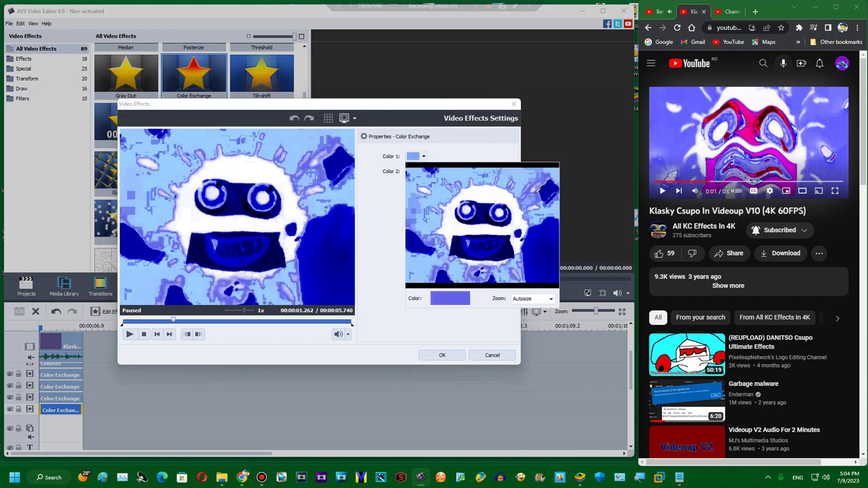
click(537, 193)
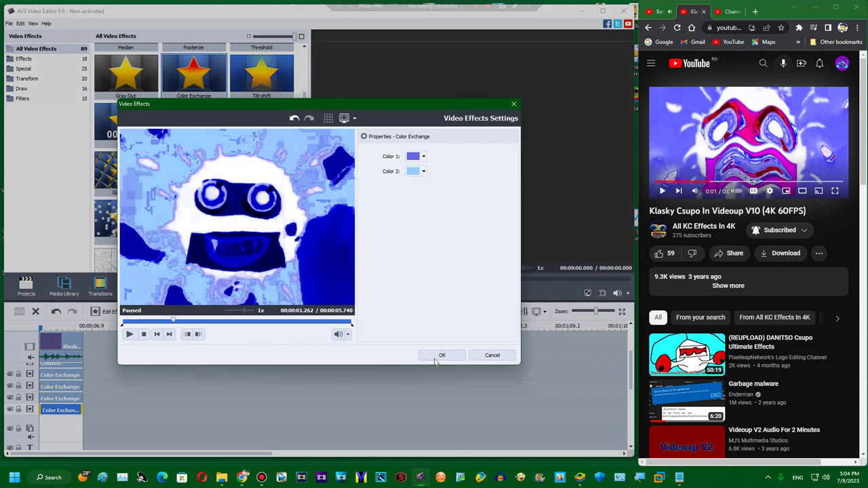
click(442, 355)
Step: Add a seventh video effects line and put a duplicate of the sixth-line Color Exchange effect on it, aligned with the clip
right_click(101, 411)
click(75, 419)
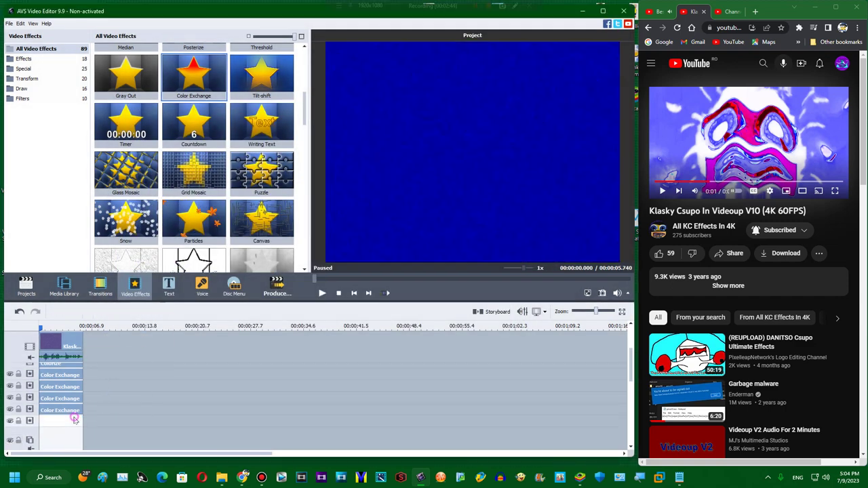
right_click(74, 419)
click(91, 397)
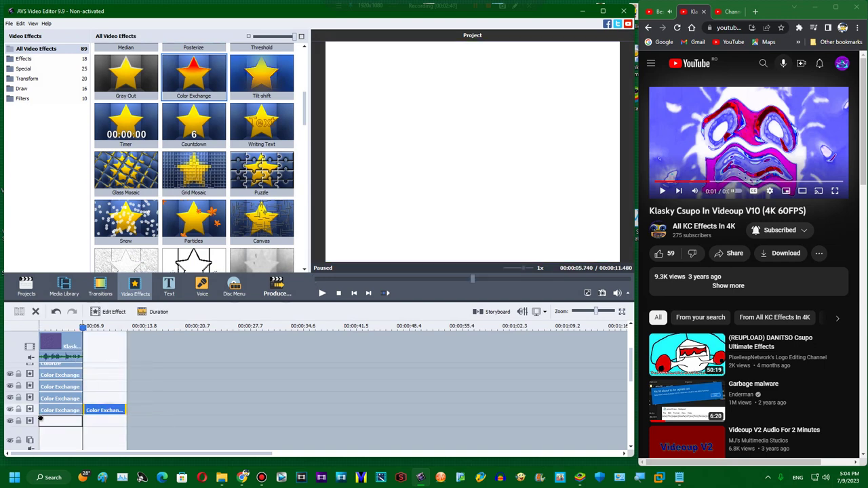
drag(40, 419, 55, 423)
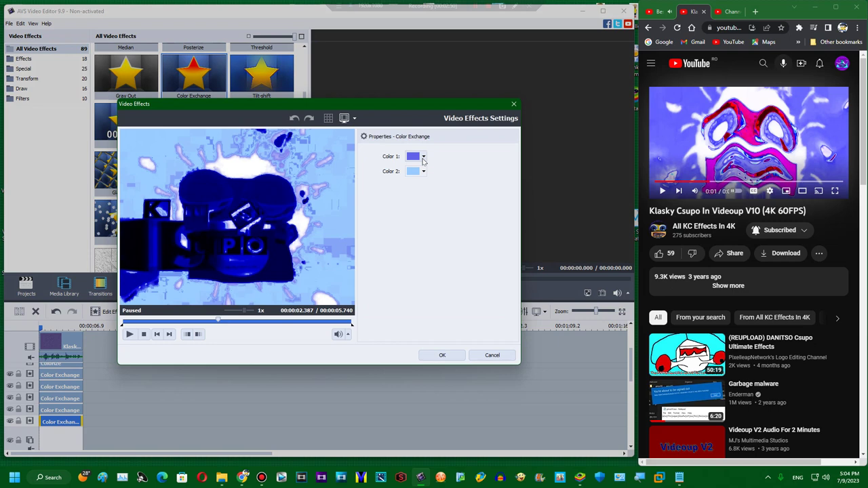
Step: Set the seventh-line Color Exchange effect's Color 1 to a periwinkle blue sampled from the frame at about 2.39 s and apply it
click(423, 158)
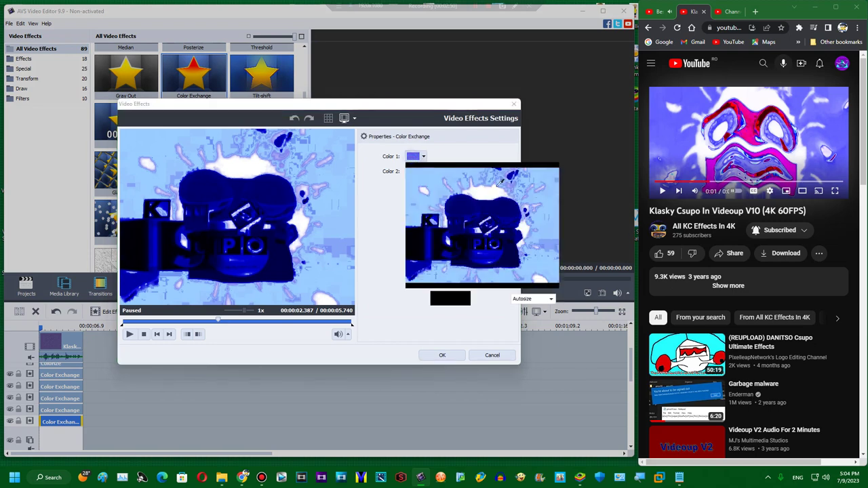
click(512, 180)
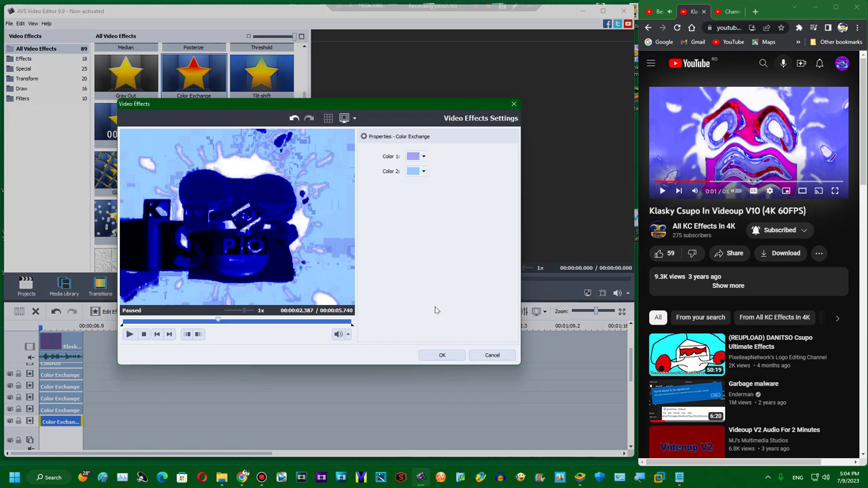
click(423, 171)
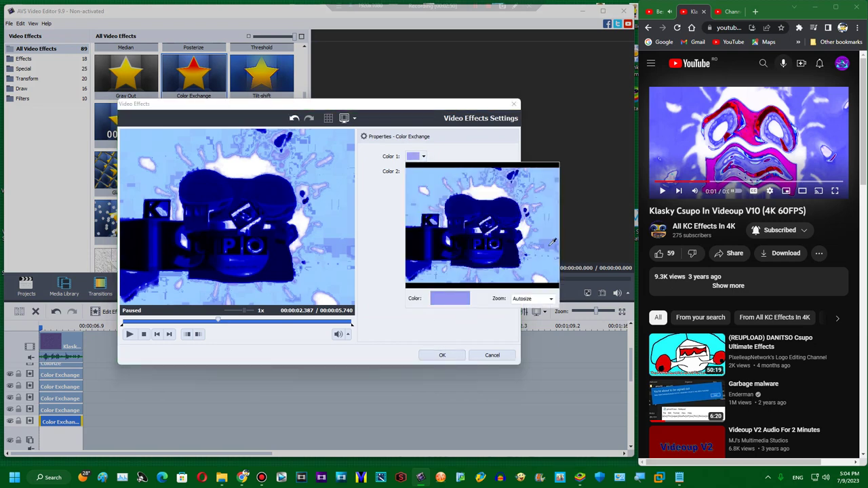
click(543, 249)
click(442, 354)
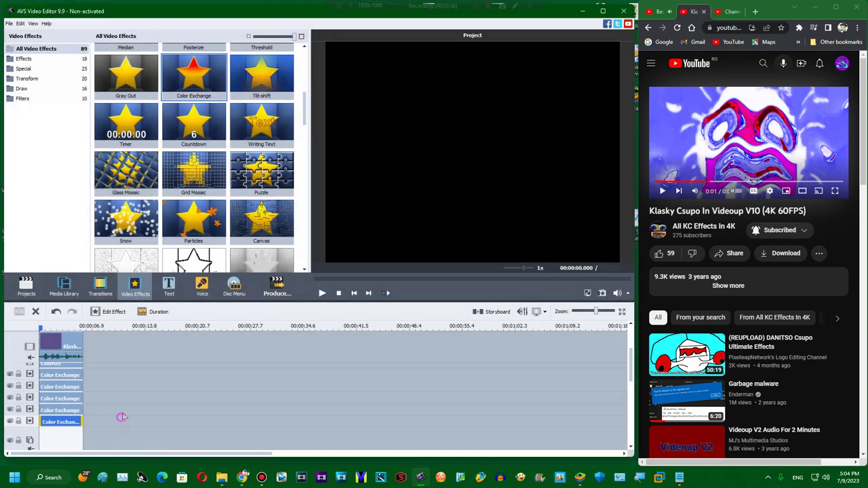
Step: Add an eighth video effects line and put a duplicate of the seventh-line Color Exchange effect on it, aligned with the clip
right_click(75, 402)
right_click(72, 394)
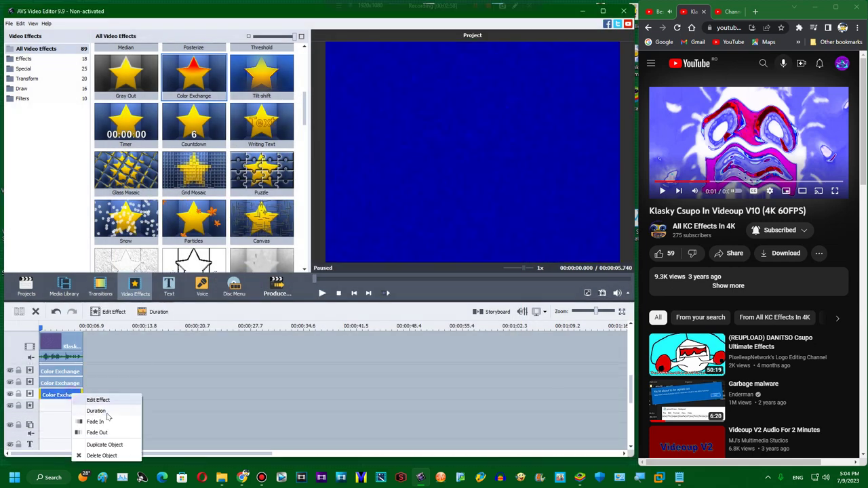
click(99, 444)
drag(95, 394, 49, 408)
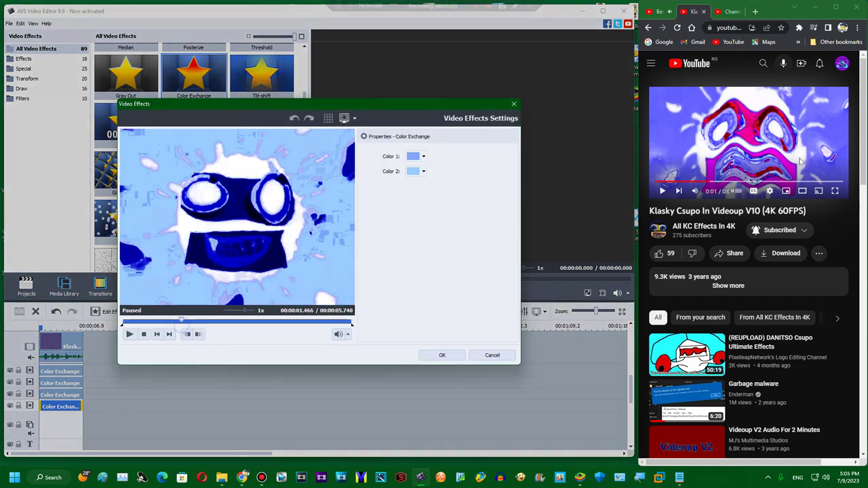
Step: Rewind both previews and set the eighth-line Color Exchange to replace the dark blue sampled from the first frame with white
drag(683, 181, 599, 185)
click(143, 335)
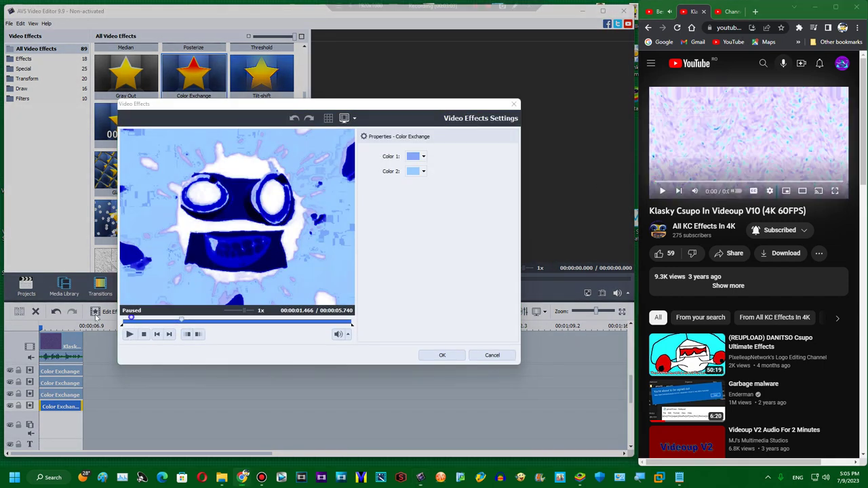
click(412, 158)
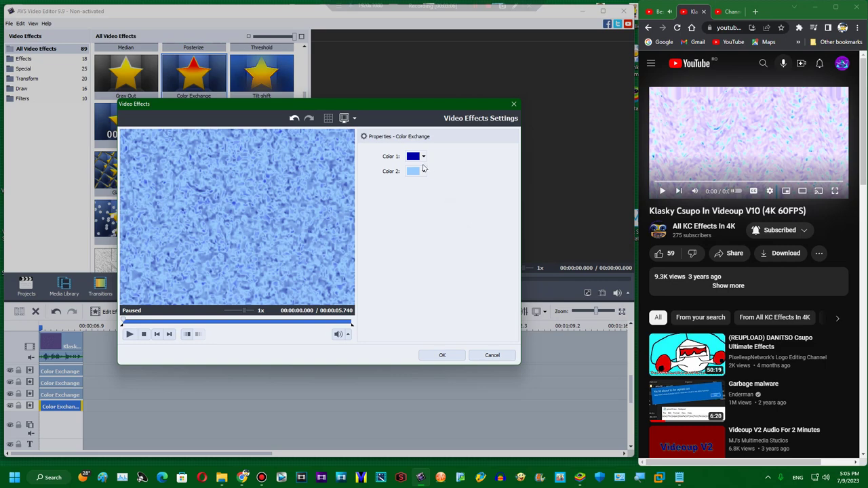
click(423, 171)
click(480, 224)
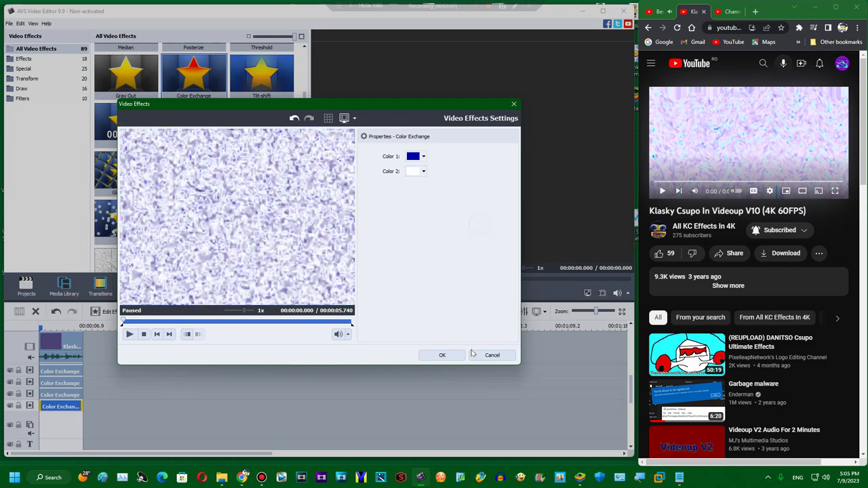
click(436, 356)
Step: Add a ninth video effects line and put a duplicate of the eighth-line Color Exchange effect on it, aligned with the clip
right_click(99, 404)
click(110, 386)
right_click(74, 409)
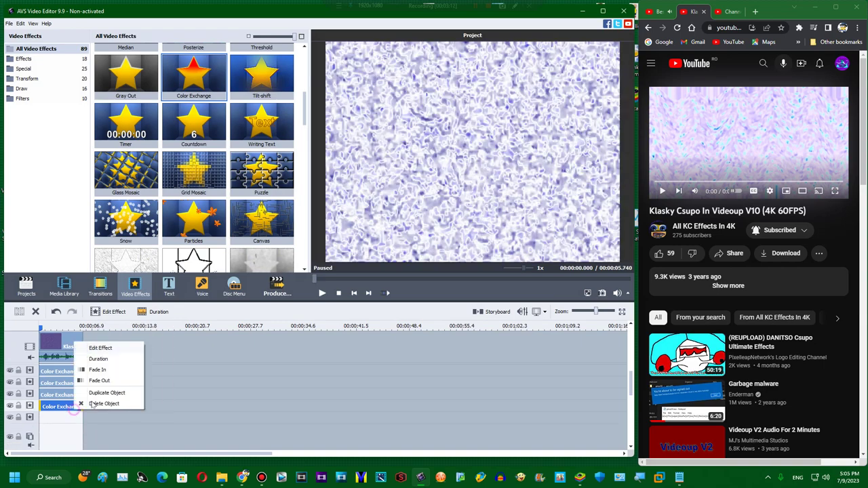
click(95, 394)
drag(96, 406, 45, 418)
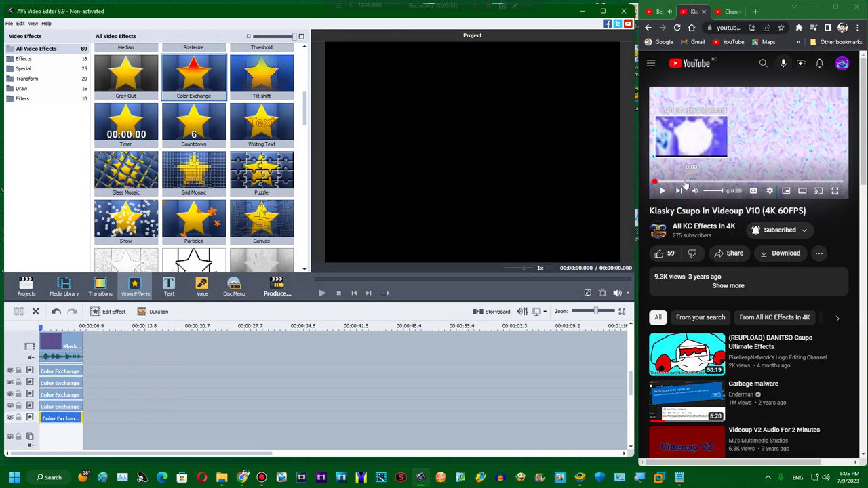
Step: Open the ninth-line Color Exchange settings and match its preview with the reference video at the hand frame, about 1.11 s
click(682, 182)
click(110, 312)
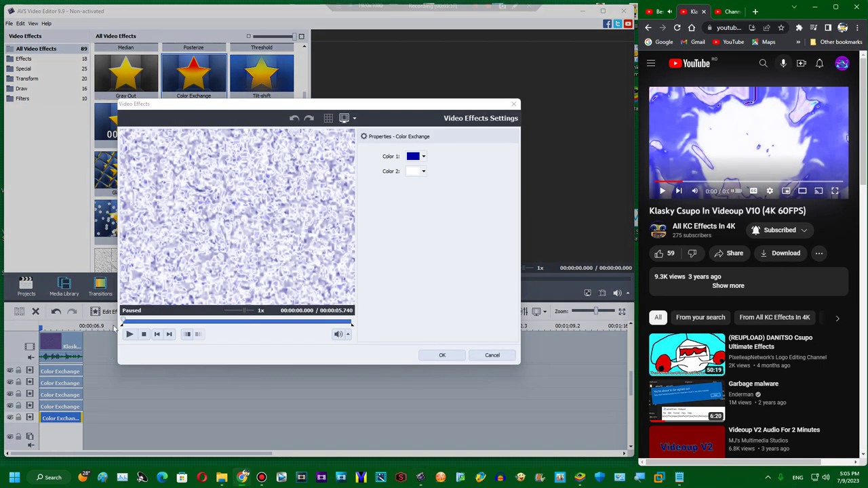
drag(122, 318, 167, 317)
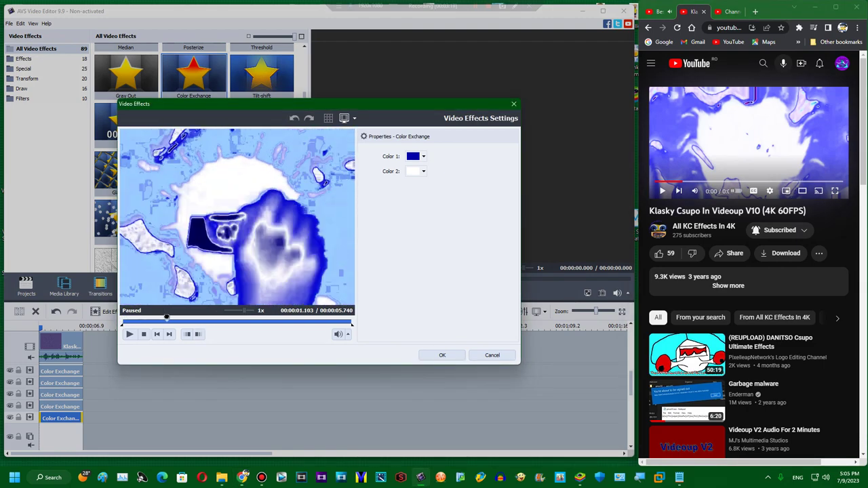
click(691, 182)
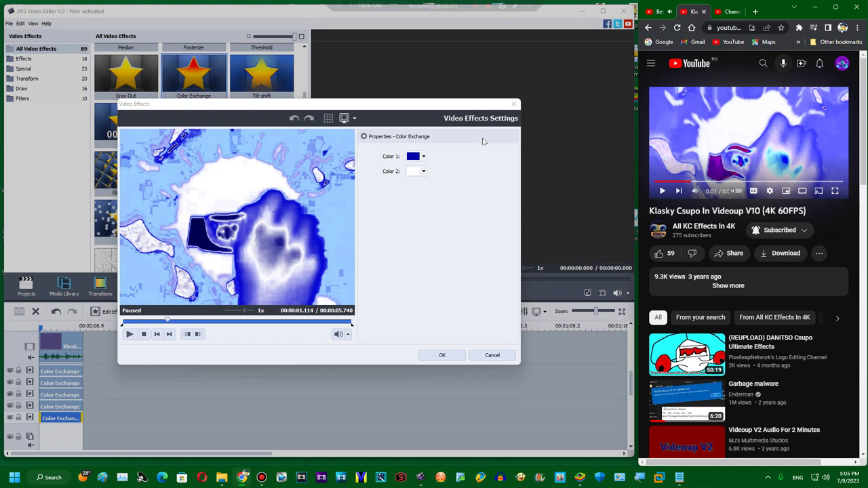
Step: Try replacing the blue sampled from the hand with light blue in the ninth-line Color Exchange
click(419, 171)
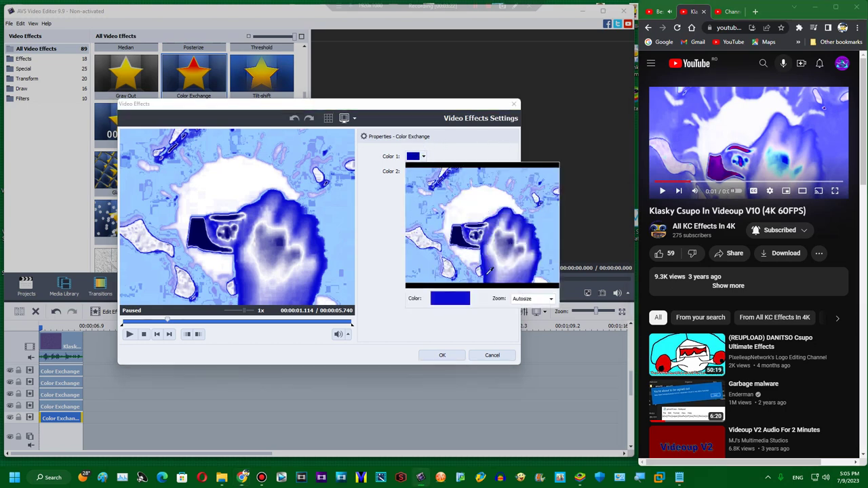
click(437, 195)
click(423, 173)
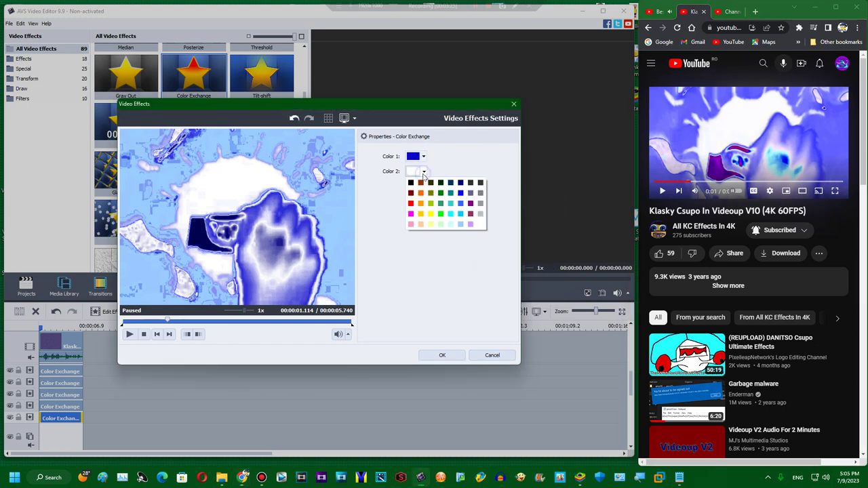
click(461, 225)
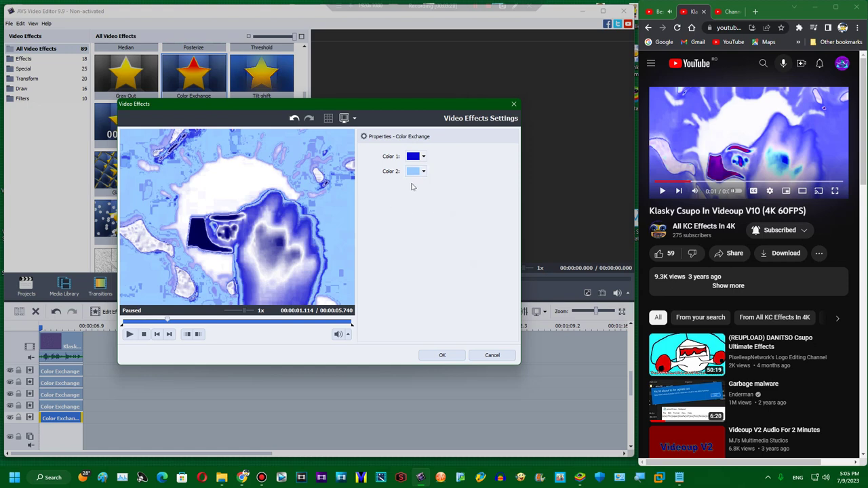
Step: Set the ninth-line Color Exchange to replace the muted purple sampled from the hand's palm with cyan, and apply it
click(412, 158)
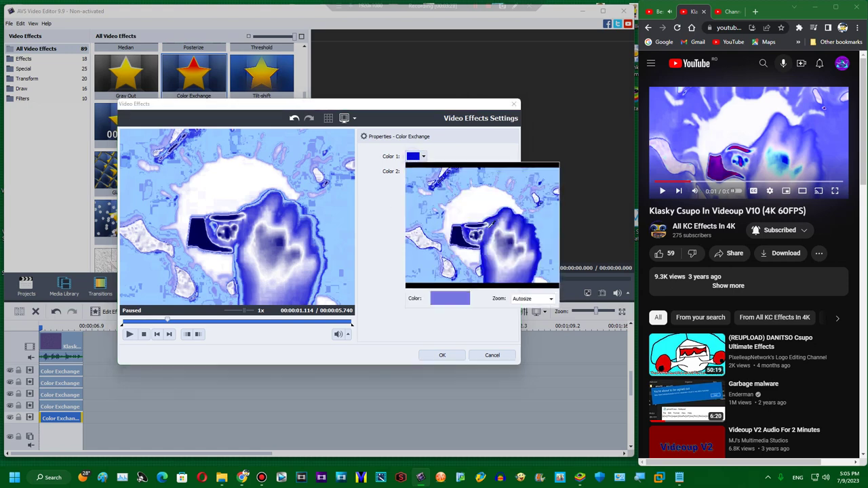
click(505, 248)
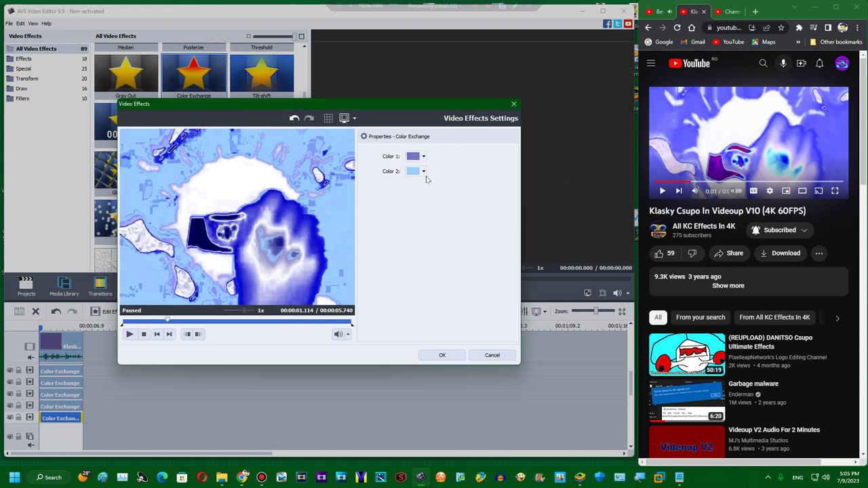
click(423, 172)
click(450, 214)
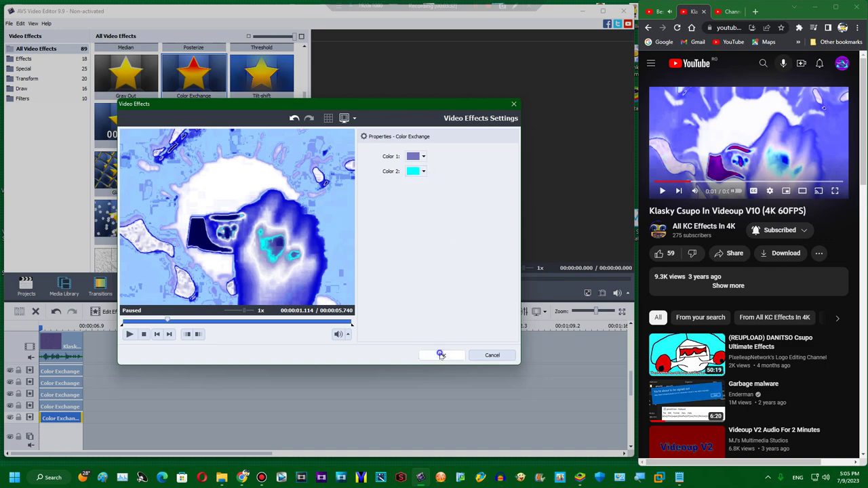
click(440, 355)
Step: Add a tenth video effects line and put a duplicate of the ninth-line Color Exchange effect on it, aligned with the clip
right_click(121, 409)
click(130, 389)
scroll(69, 417, down, 2)
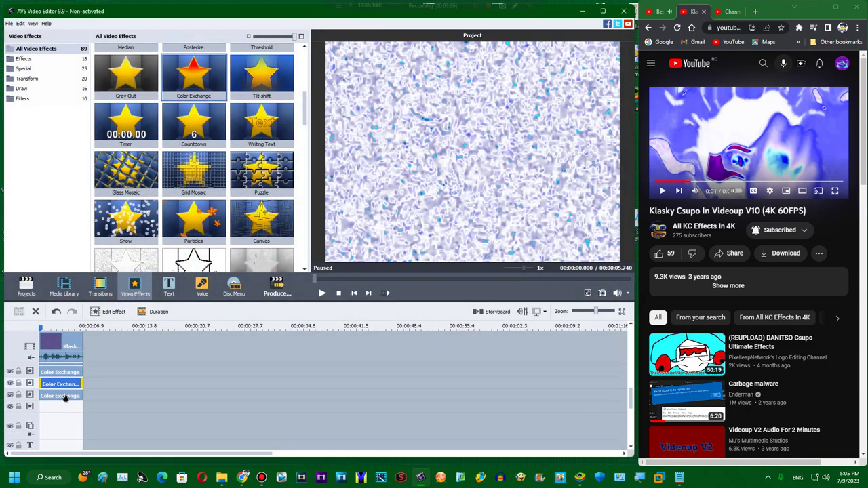
right_click(65, 398)
click(97, 383)
drag(100, 396, 41, 400)
Step: Set the tenth-line Color Exchange to replace the dark navy sampled from the mouth area at about 1.23 s with purple
double_click(76, 373)
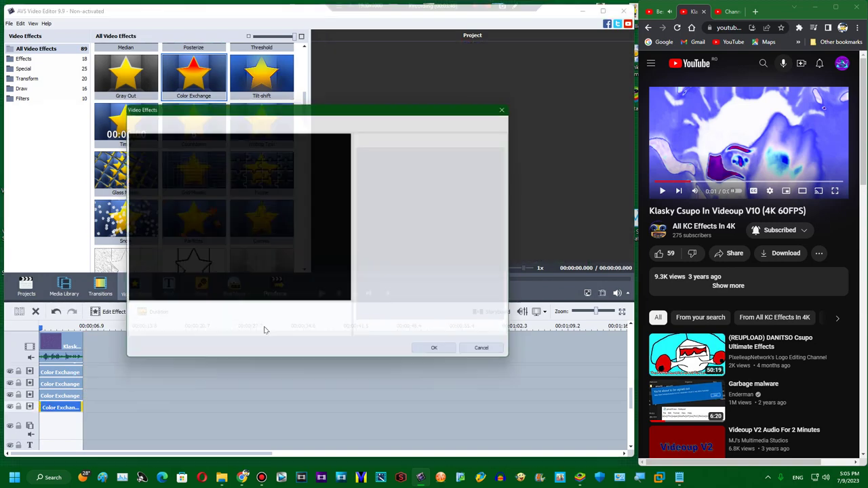
drag(201, 324, 174, 326)
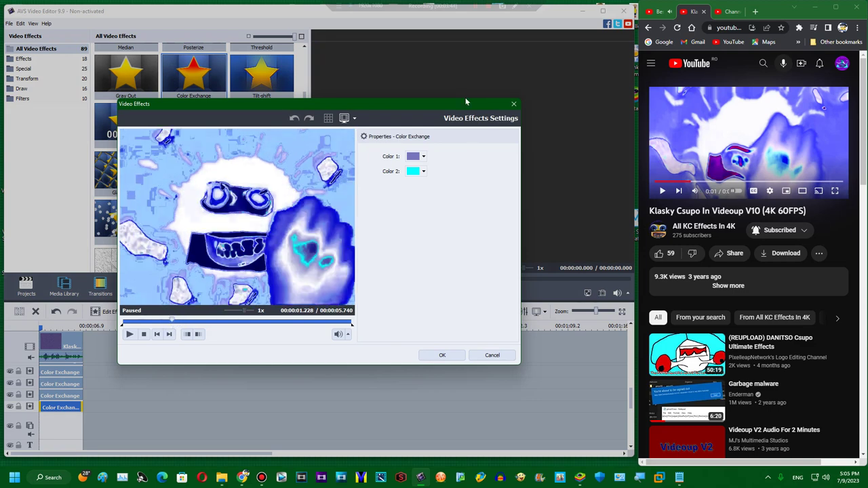
click(414, 156)
click(451, 246)
click(407, 156)
click(457, 250)
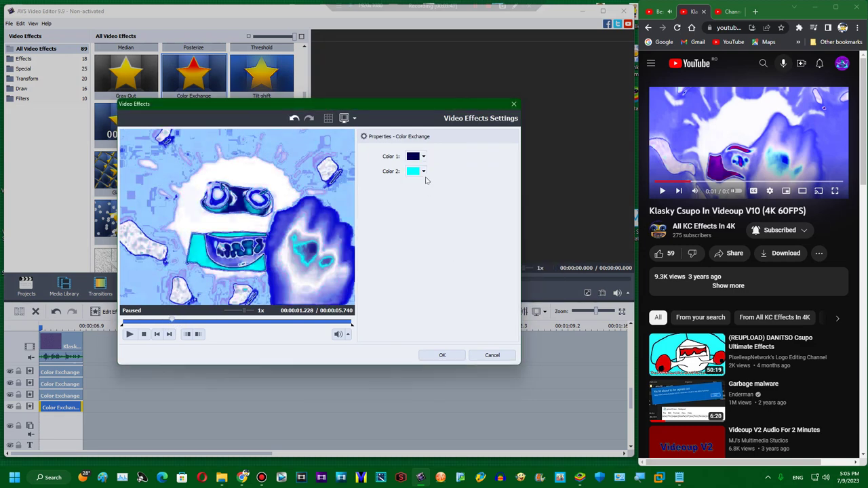
click(423, 172)
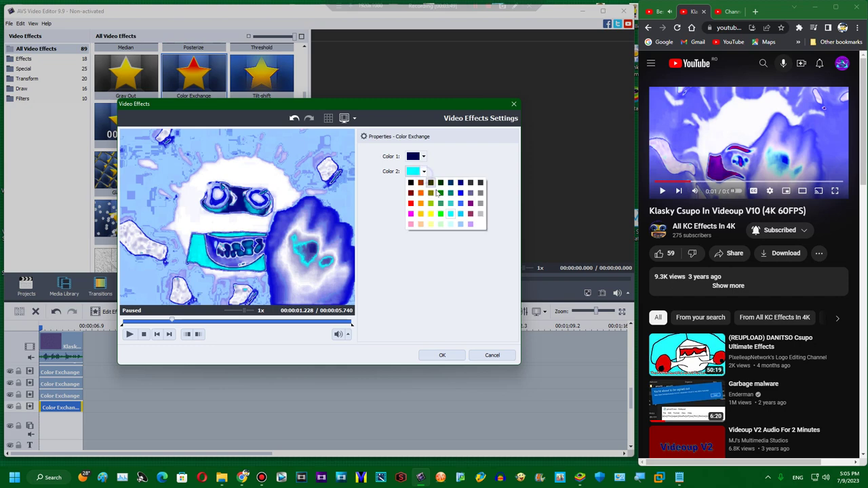
click(470, 204)
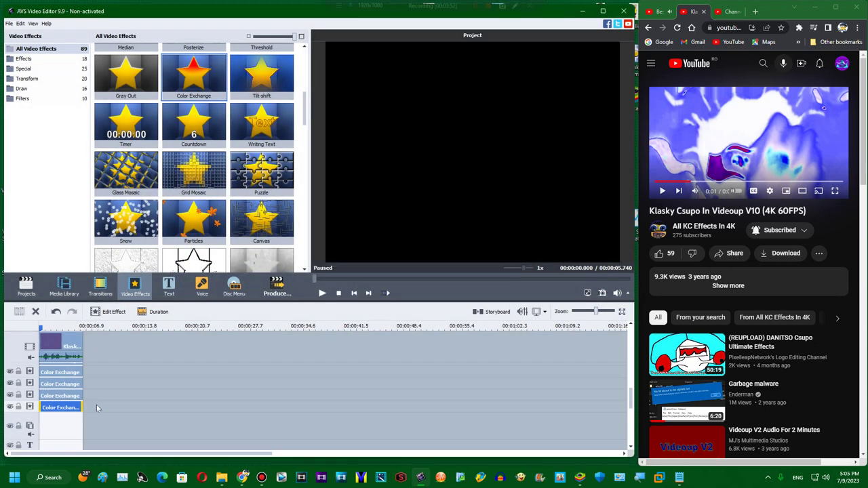
Step: Add an eleventh video effects line and put a duplicate of the tenth-line Color Exchange effect on it, aligned with the clip
right_click(96, 404)
click(115, 387)
right_click(75, 409)
click(99, 392)
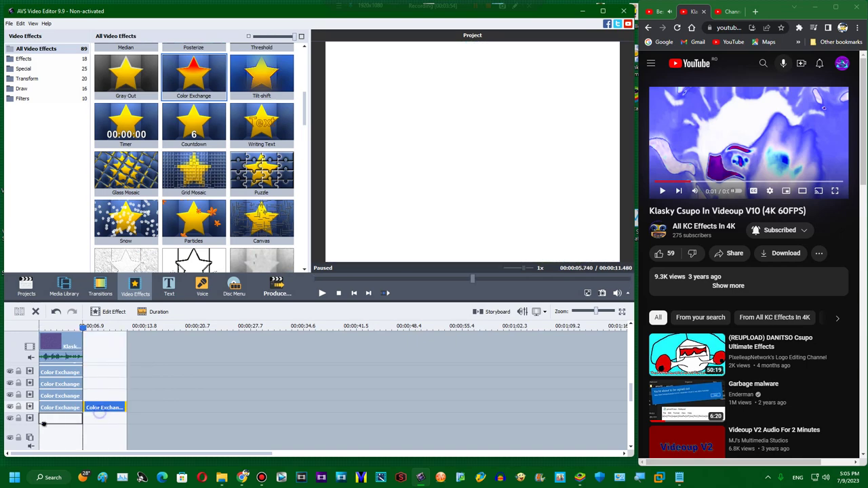
drag(99, 410, 42, 423)
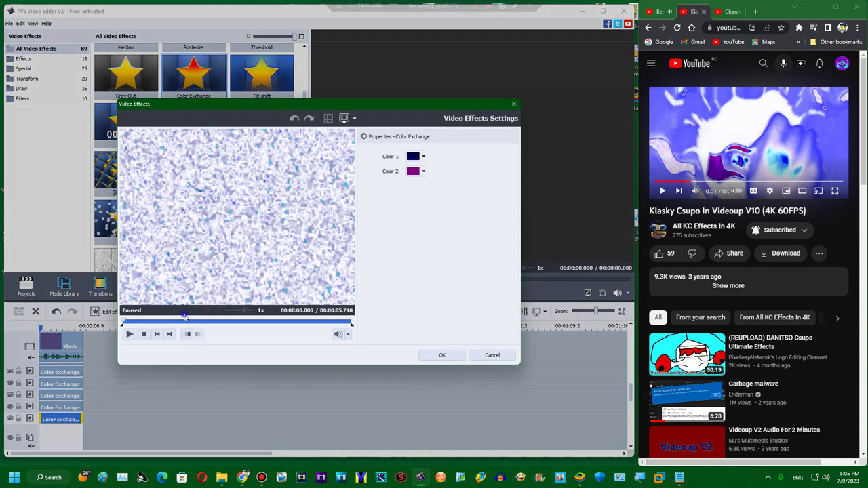
Step: Compare with the reference face frame and set the eleventh-line Color Exchange to replace dark blue sampled at about 1.85 s with magenta
click(183, 319)
drag(180, 322, 175, 322)
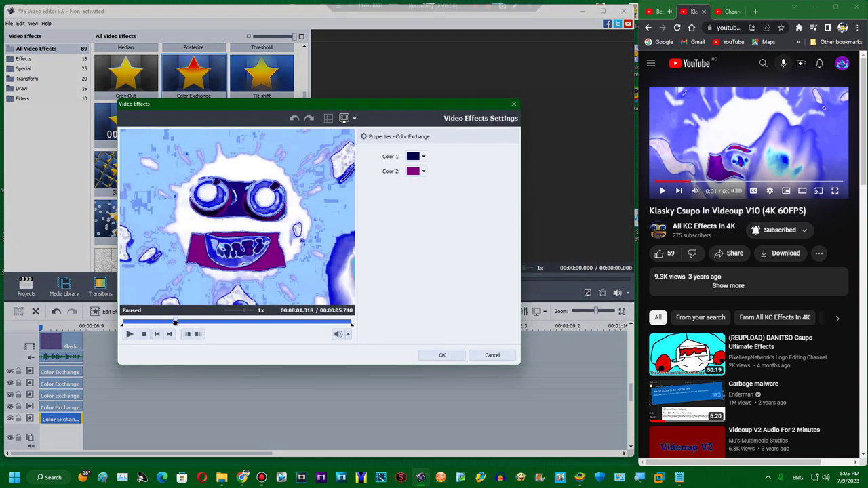
click(702, 182)
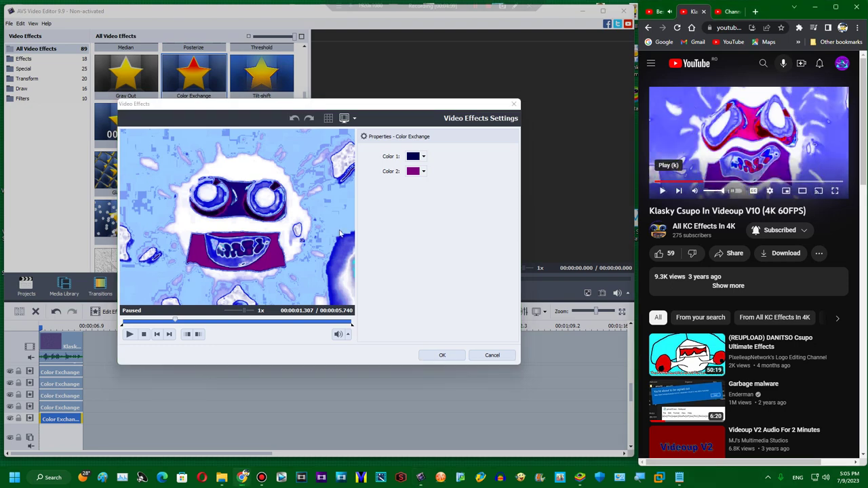
click(196, 322)
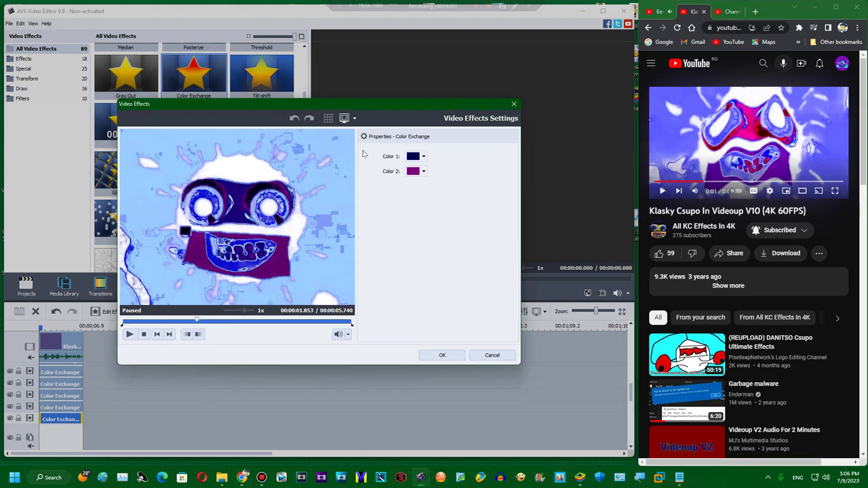
click(412, 156)
click(481, 208)
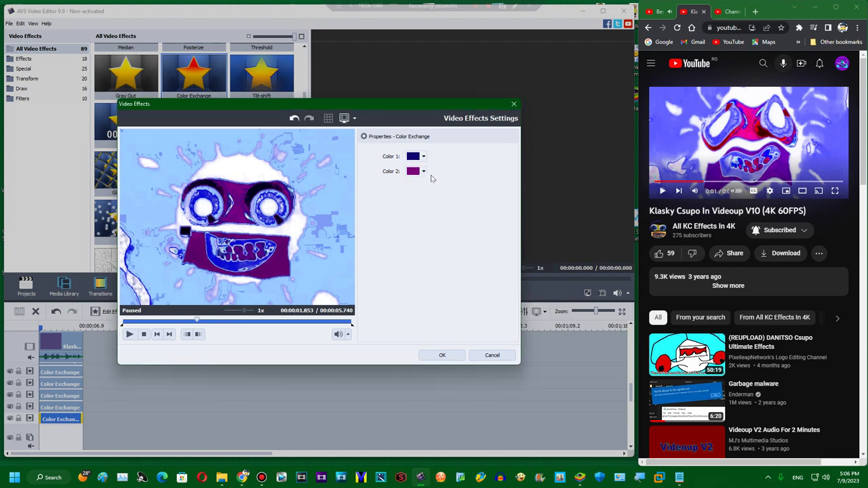
click(424, 171)
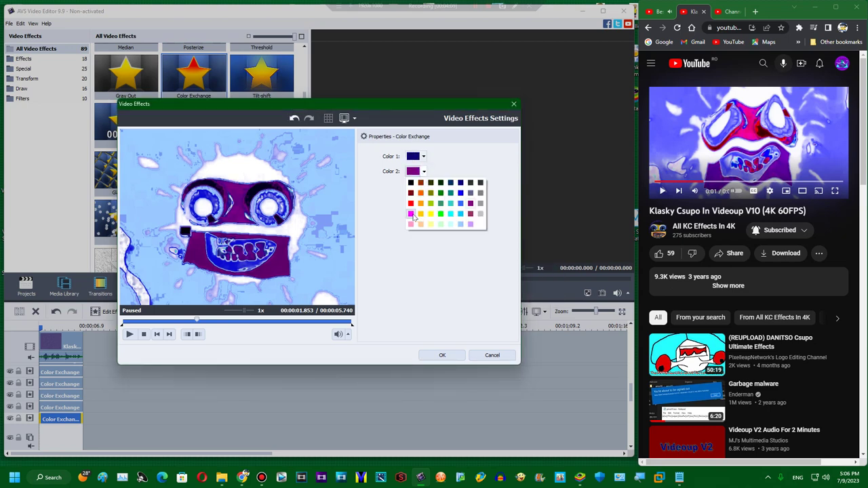
click(411, 213)
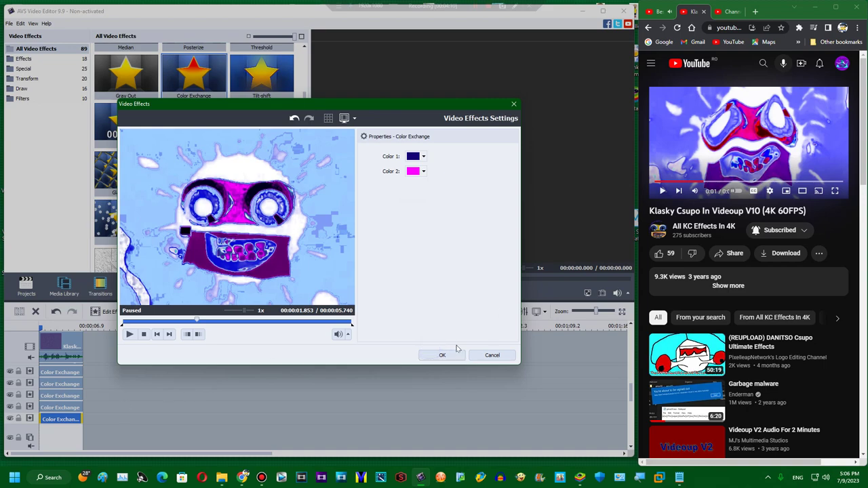
click(442, 355)
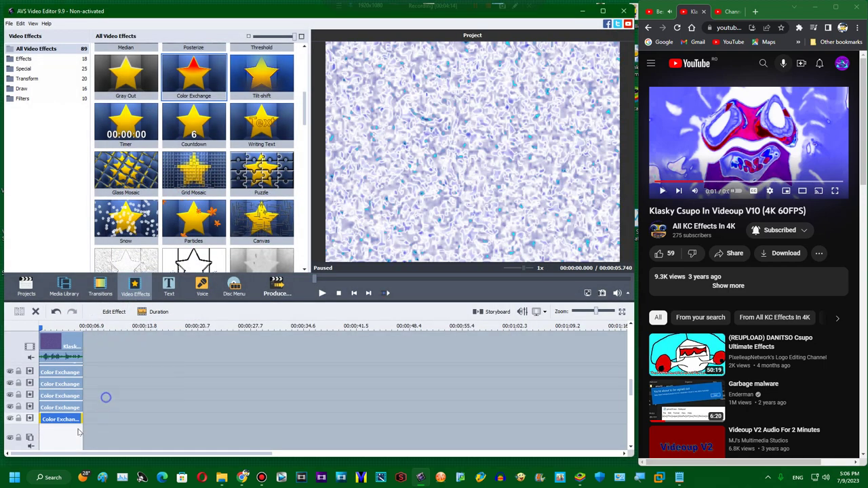
Step: Duplicate the eleventh-line Color Exchange onto a new twelfth line and make it replace the near-black sampled at about 1.46 s with red
right_click(68, 419)
click(100, 404)
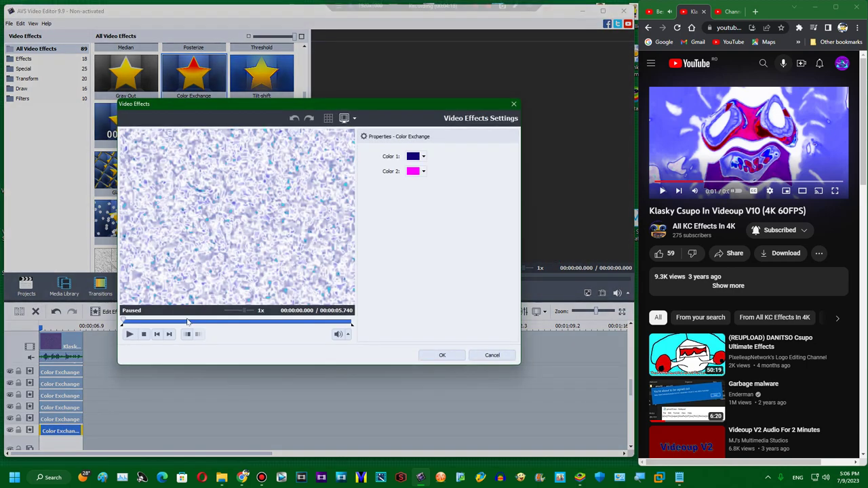
drag(187, 321, 181, 321)
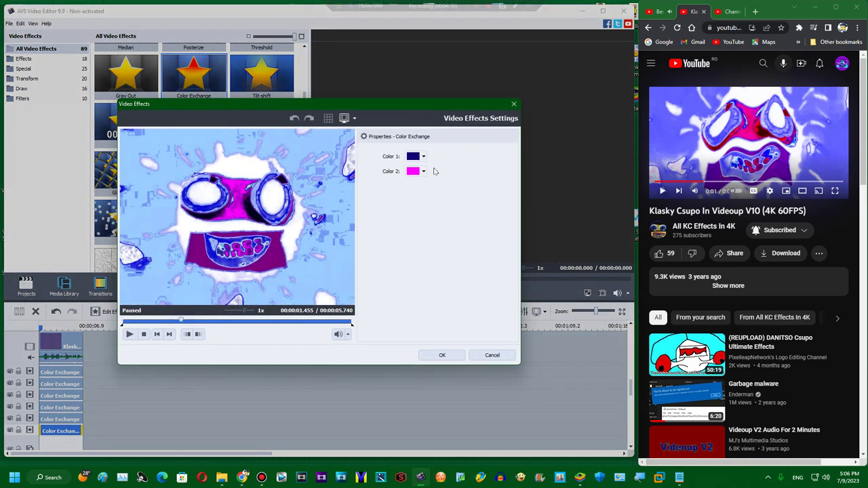
click(409, 158)
click(461, 220)
click(424, 172)
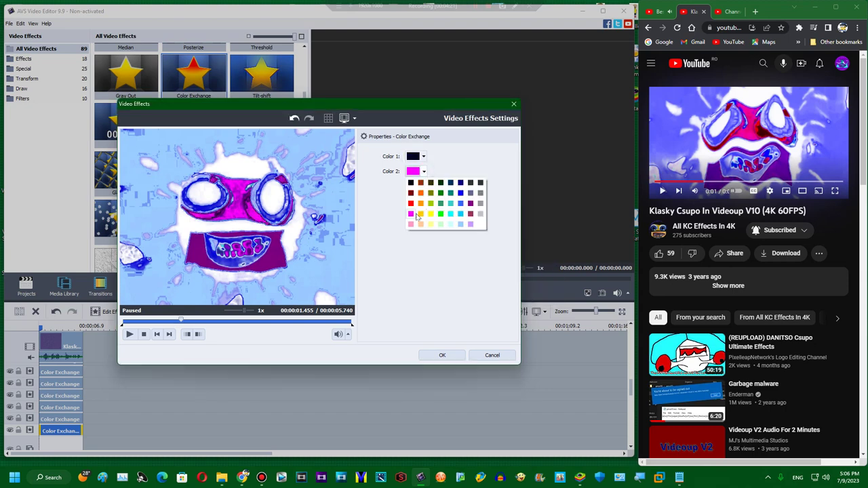
click(410, 203)
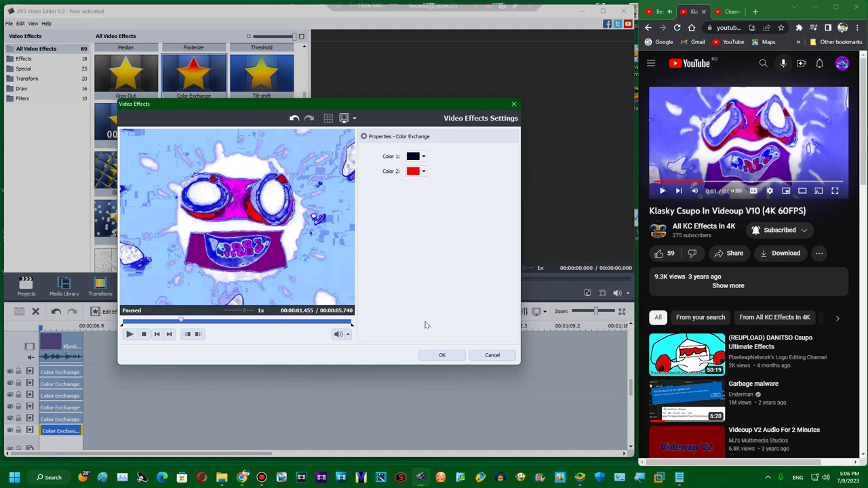
click(437, 356)
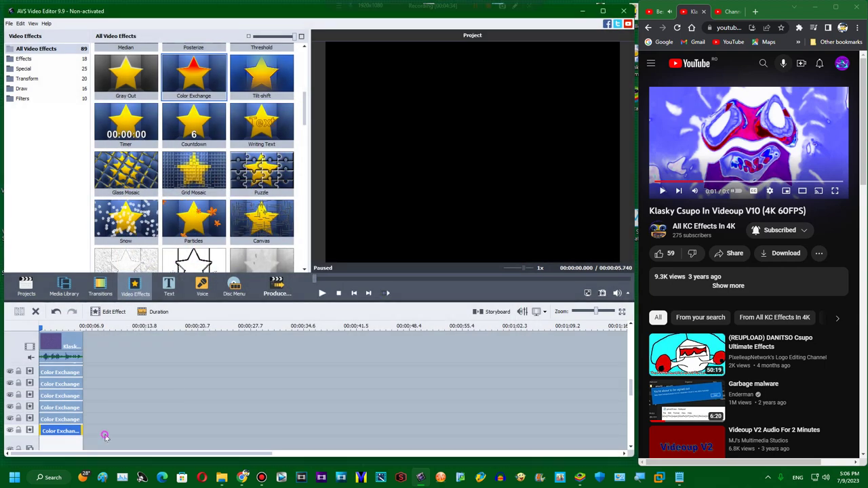
Step: Add a thirteenth video effects line and put a duplicate of the twelfth-line Color Exchange effect on it, aligned with the clip
right_click(104, 434)
click(115, 417)
scroll(113, 418, down, 1)
right_click(75, 399)
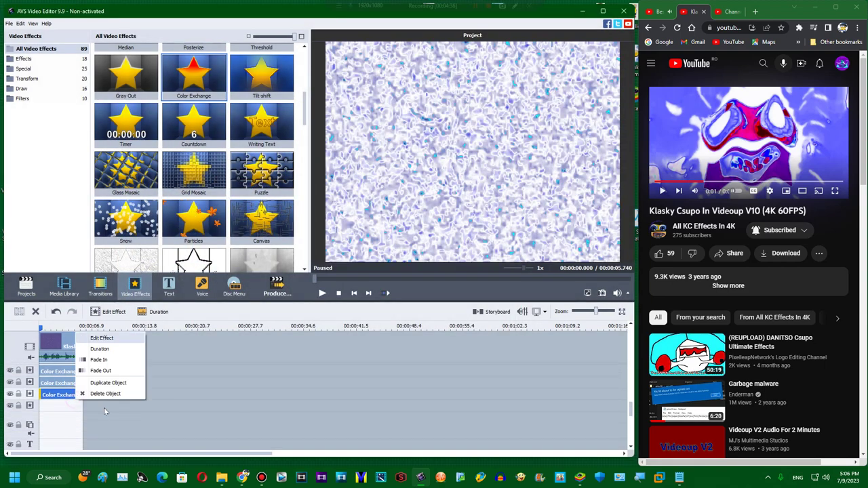
click(105, 387)
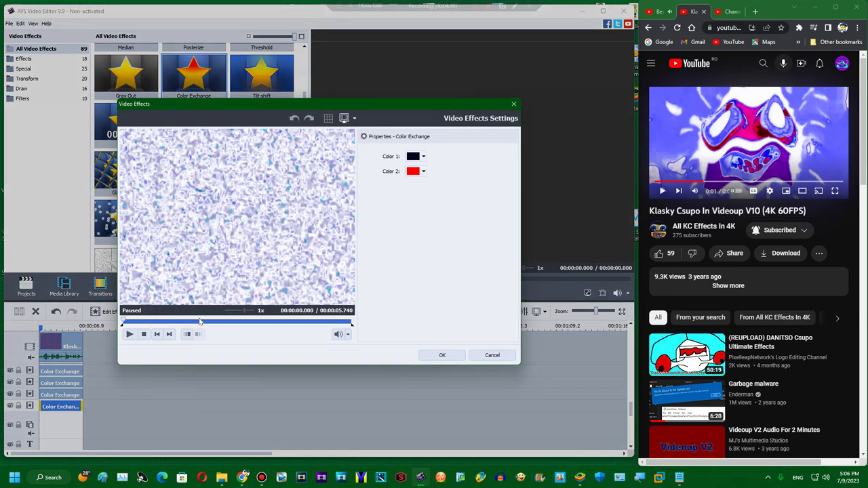
Step: Try replacing the lavender sampled from the frame at about 1.44 s with white in the thirteenth-line Color Exchange
click(180, 321)
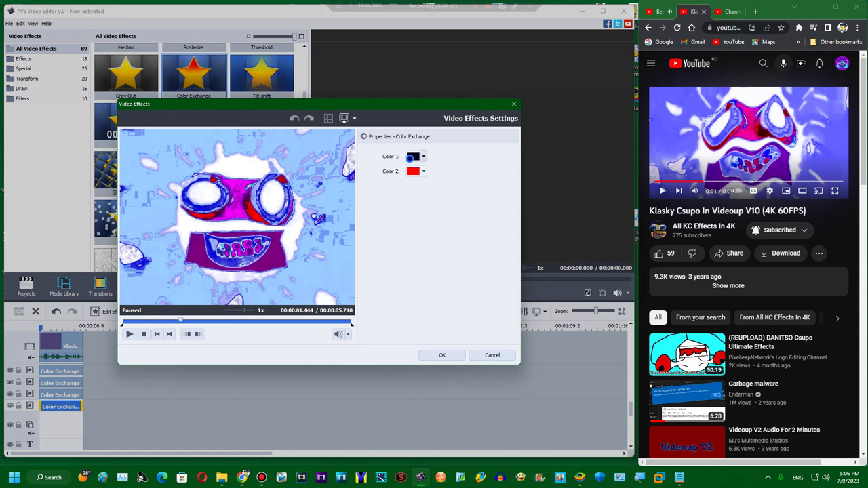
click(410, 158)
click(483, 266)
click(488, 250)
double_click(481, 251)
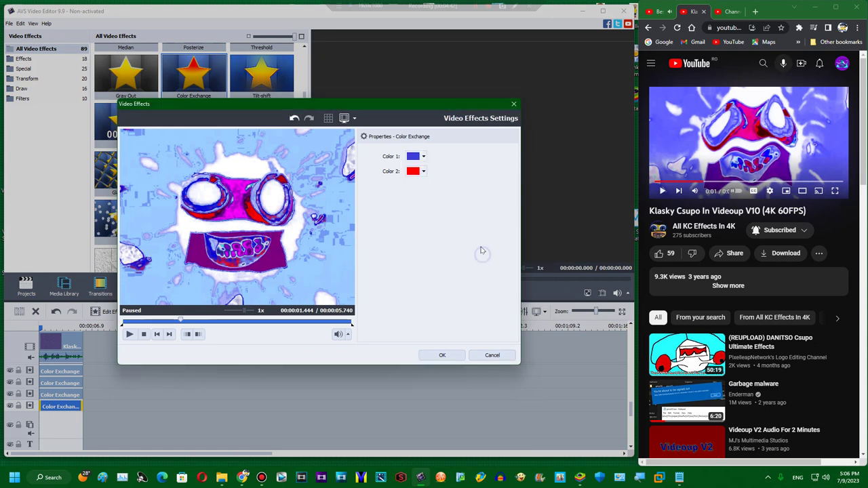
click(409, 159)
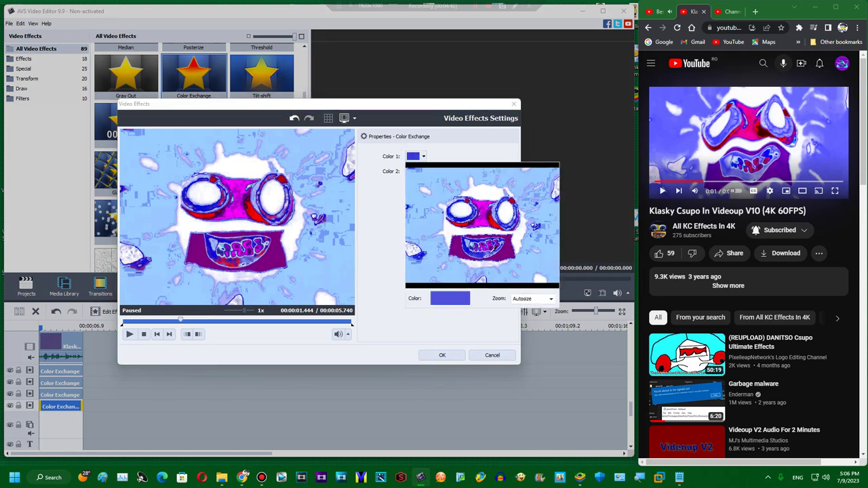
click(487, 254)
click(423, 171)
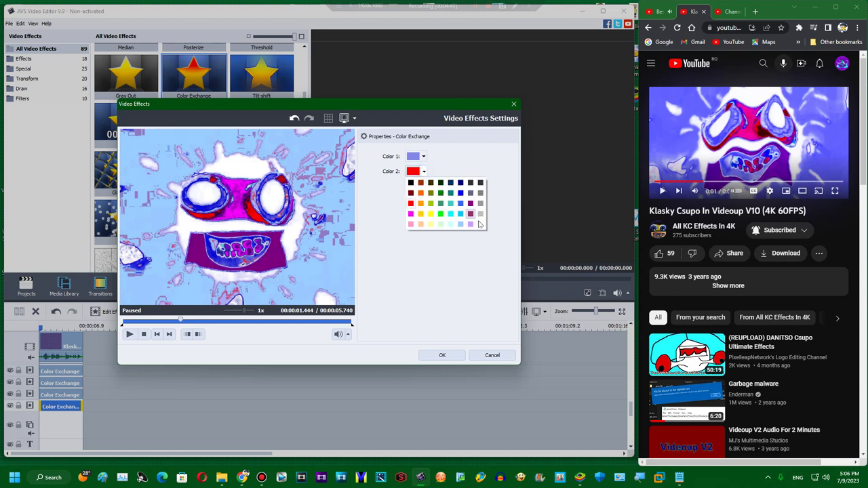
click(479, 224)
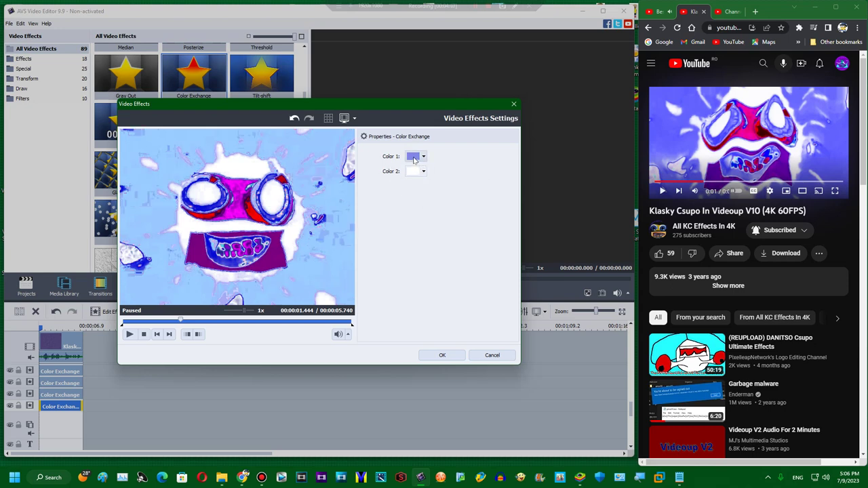
Step: Set the thirteenth-line Color Exchange to replace the dark purple sampled from the mouth area at about 1.44 s with a brighter purple
click(412, 157)
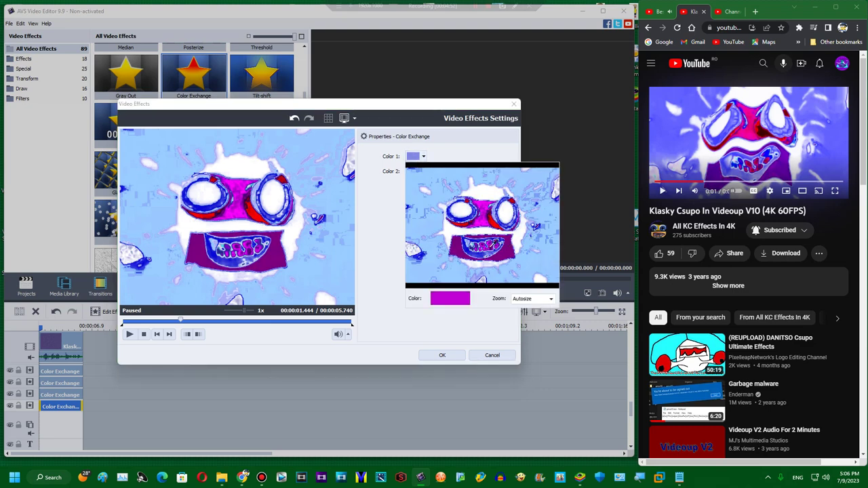
click(490, 244)
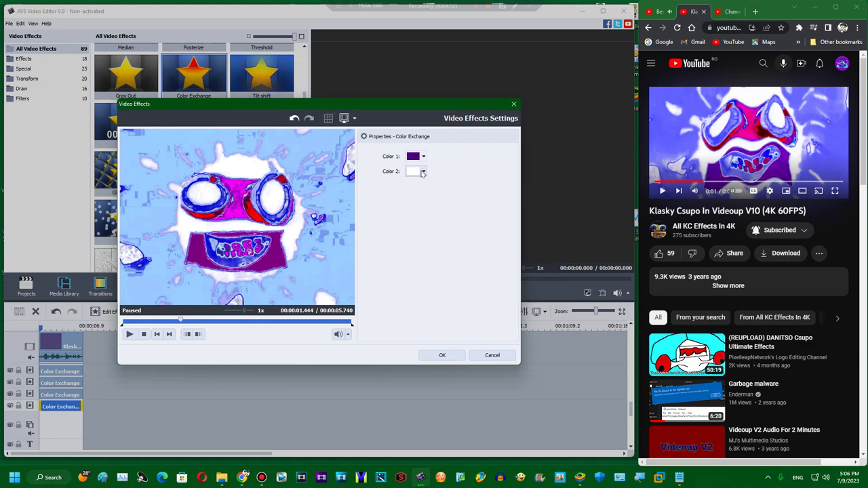
click(422, 172)
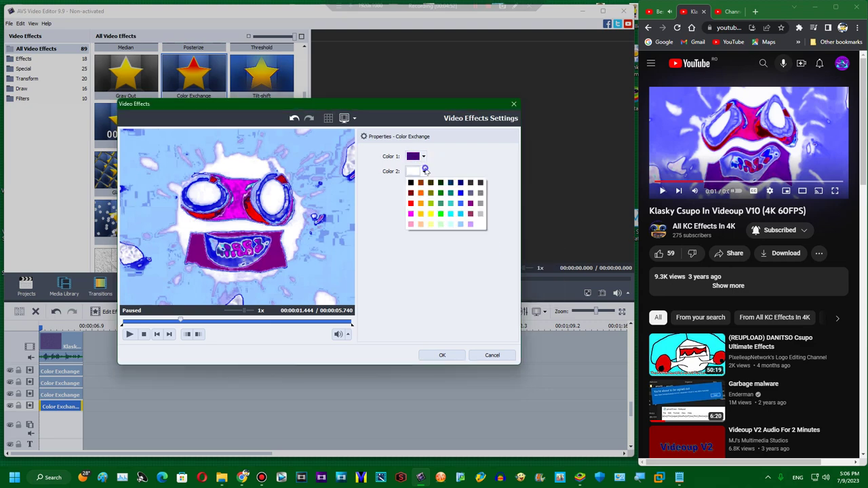
click(461, 202)
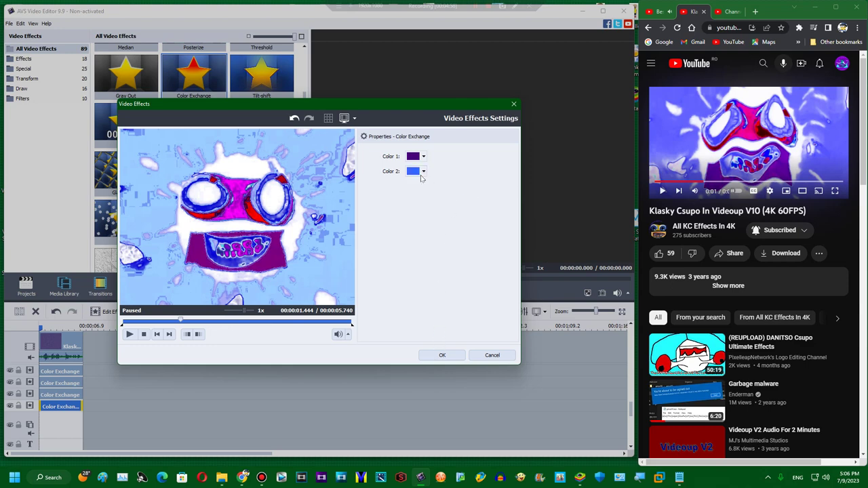
click(422, 172)
click(468, 202)
click(441, 355)
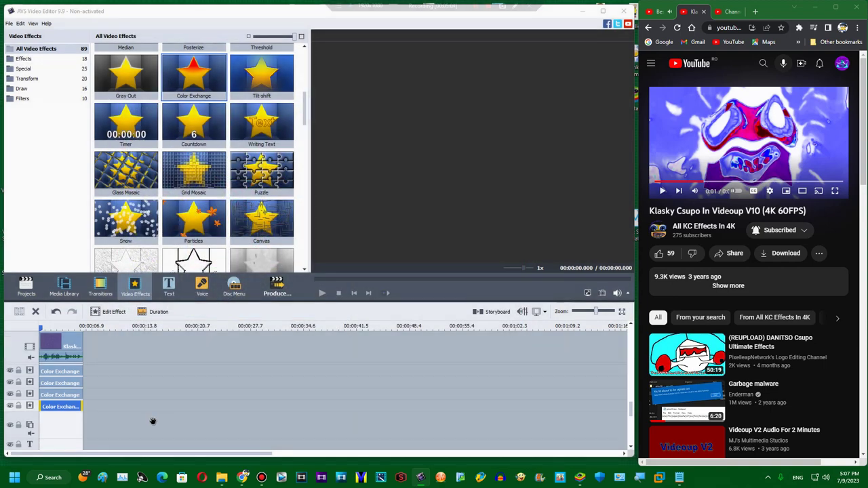
Step: Add a fourteenth video effects line, place a duplicate of the thirteenth-line Color Exchange on it aligned with the clip, and open its settings
right_click(105, 402)
click(117, 373)
right_click(69, 410)
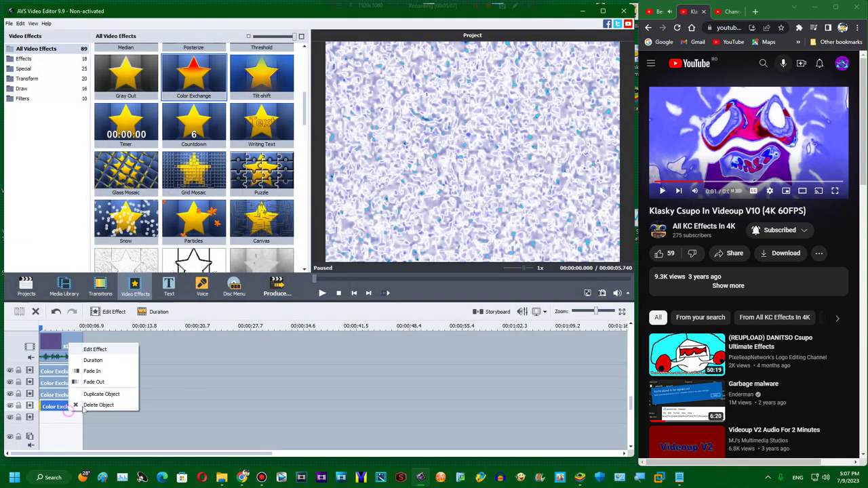
click(89, 393)
drag(99, 405, 48, 415)
double_click(48, 416)
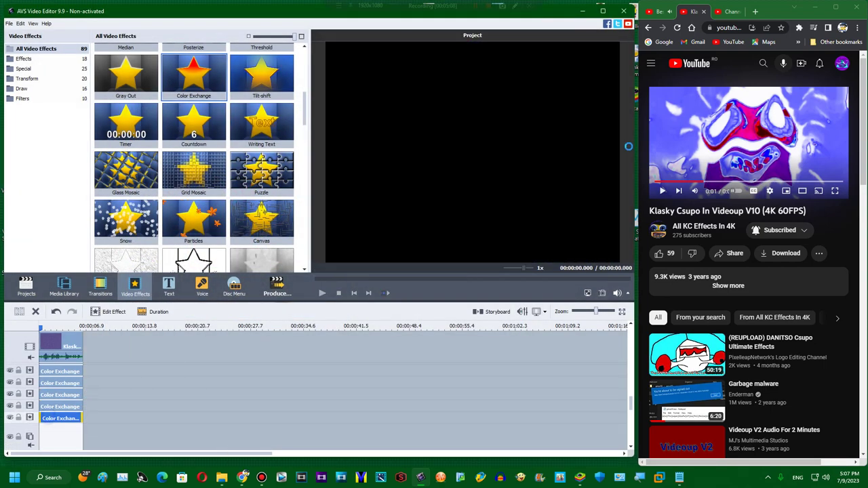
Step: Match the preview to the reference face frame at about 1.7 s and sample the mouth's dark blue as the fourteenth-line Color Exchange's Color 1
click(712, 182)
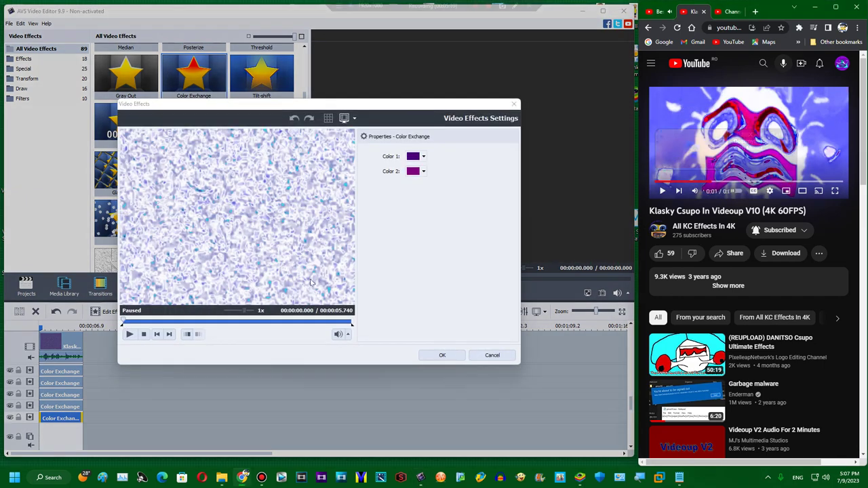
click(201, 321)
drag(202, 322, 192, 324)
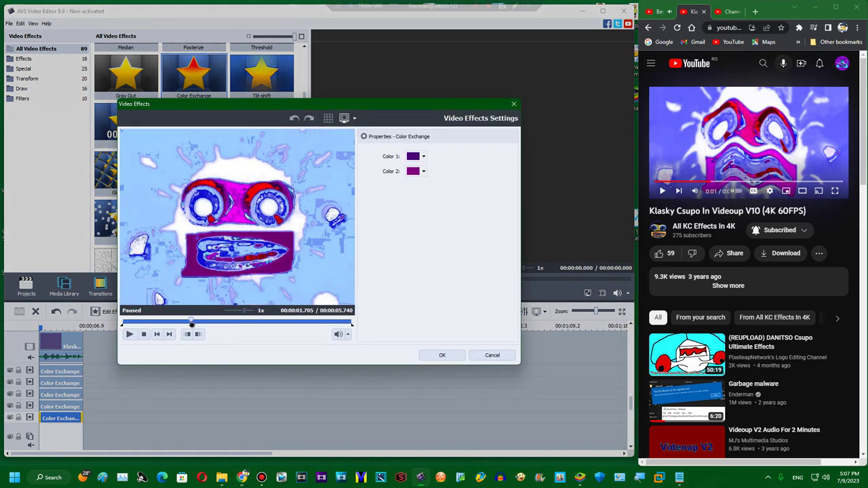
click(415, 156)
click(463, 255)
click(459, 247)
click(415, 170)
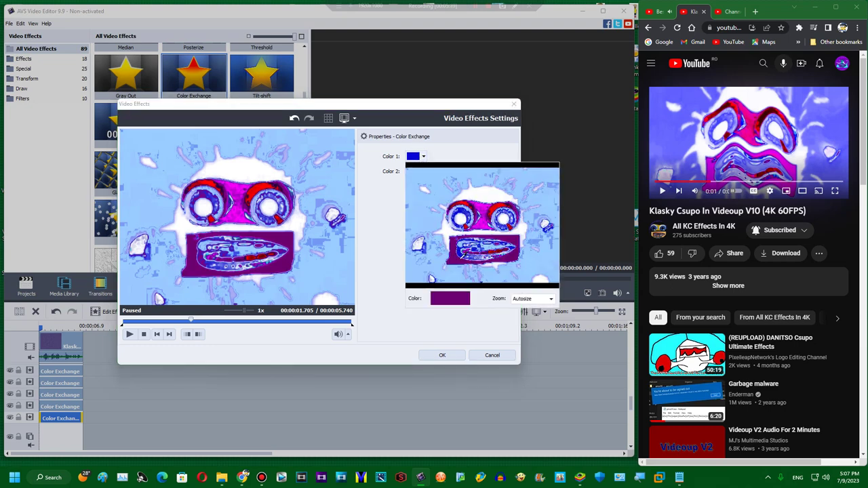
click(462, 254)
Step: Set the fourteenth-line Color Exchange's replacement color to bright sky blue, after trying pale blue
click(421, 172)
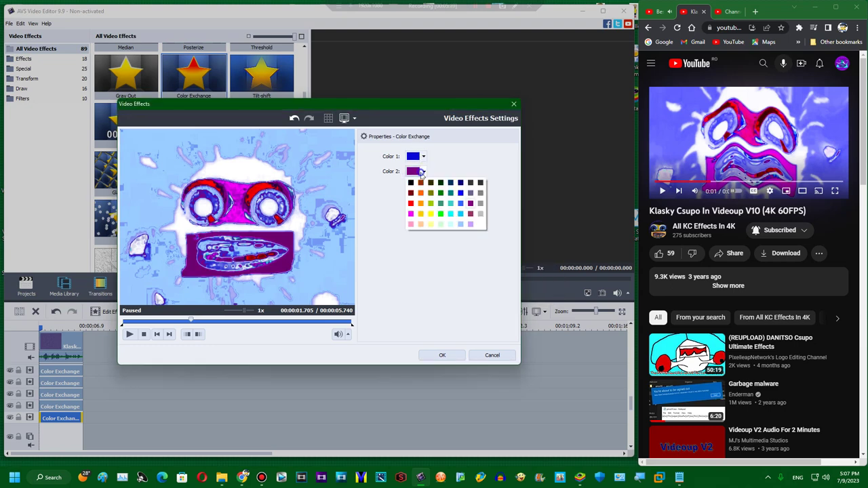
click(460, 217)
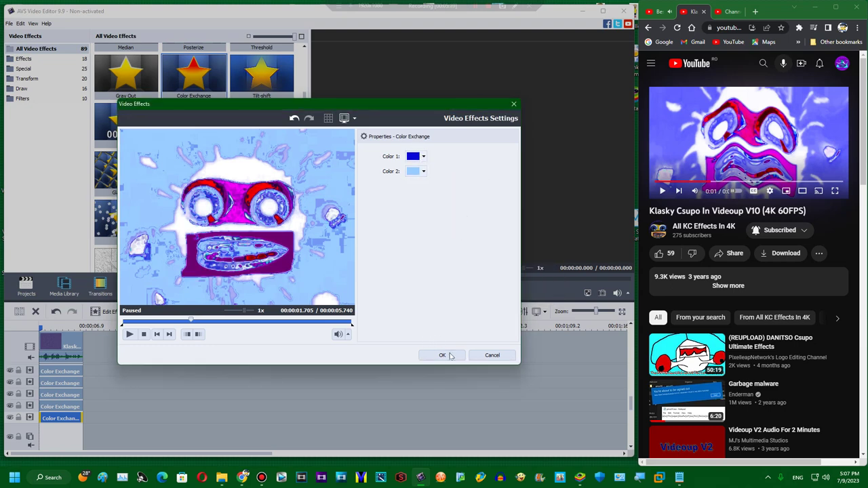
click(423, 173)
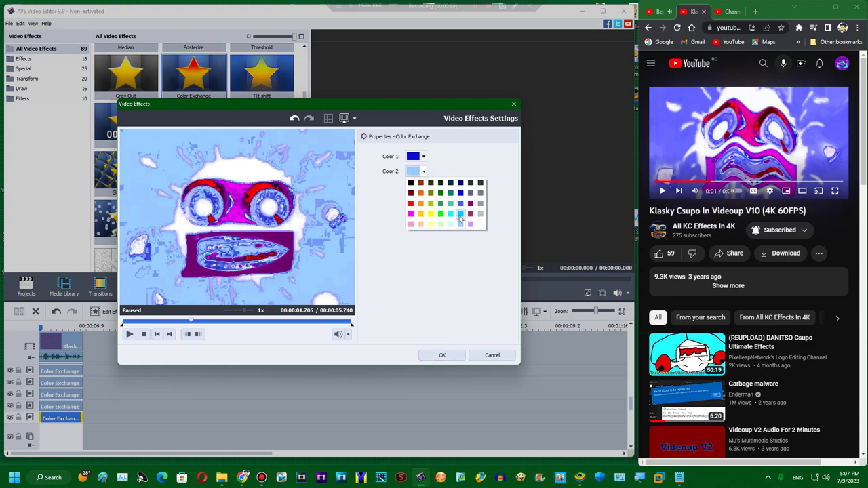
click(460, 216)
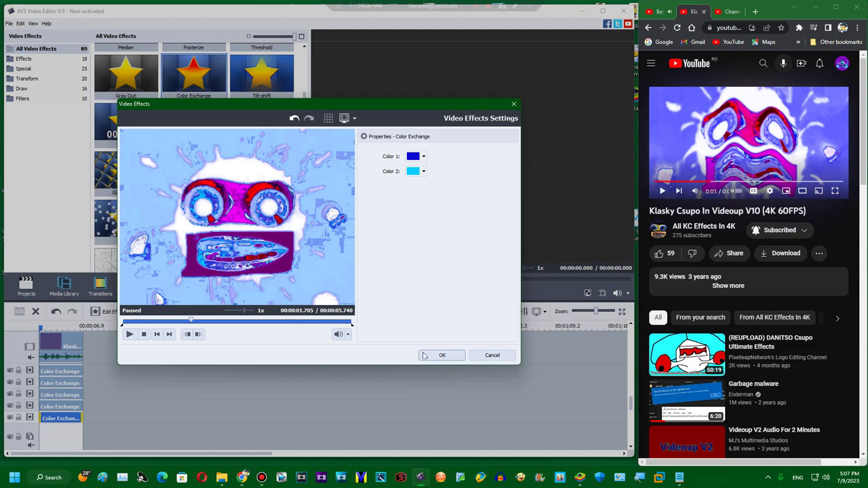
click(425, 356)
Step: Add a fifteenth video effects line and place a duplicate of the fourteenth-line Color Exchange on it, aligned with the clip
right_click(120, 397)
click(130, 380)
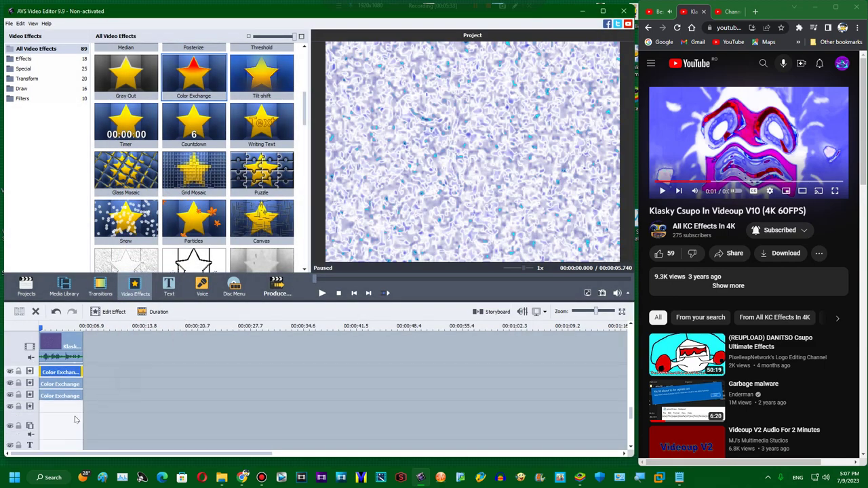
right_click(68, 395)
click(108, 449)
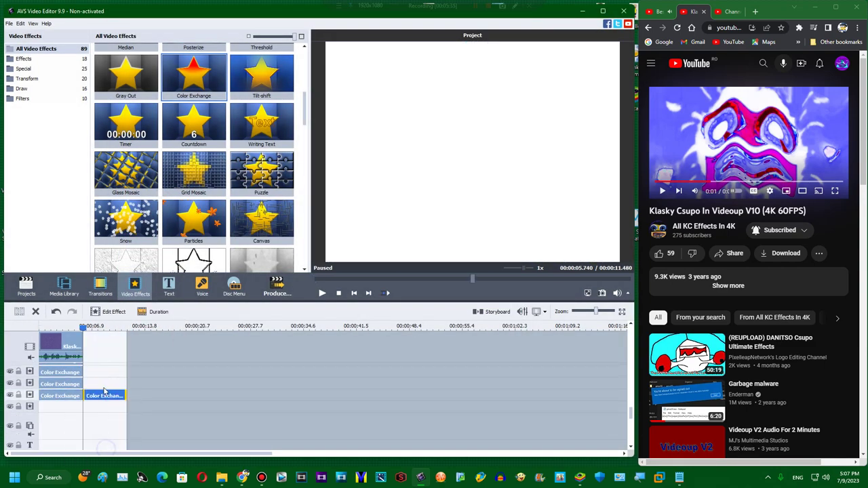
drag(104, 391, 60, 407)
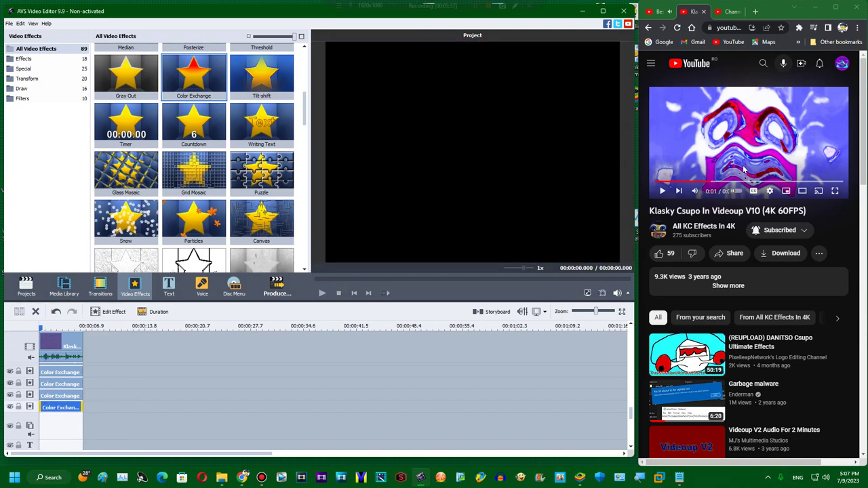
Step: Compare with the reference logo frame and set the fifteenth-line Color Exchange to replace the dark maroon sampled at about 2.41 s with red
click(744, 170)
click(741, 169)
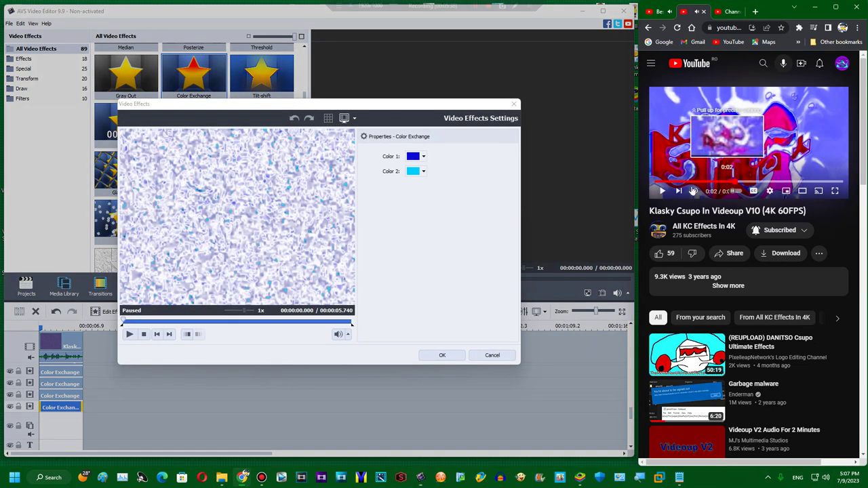
drag(229, 323, 222, 326)
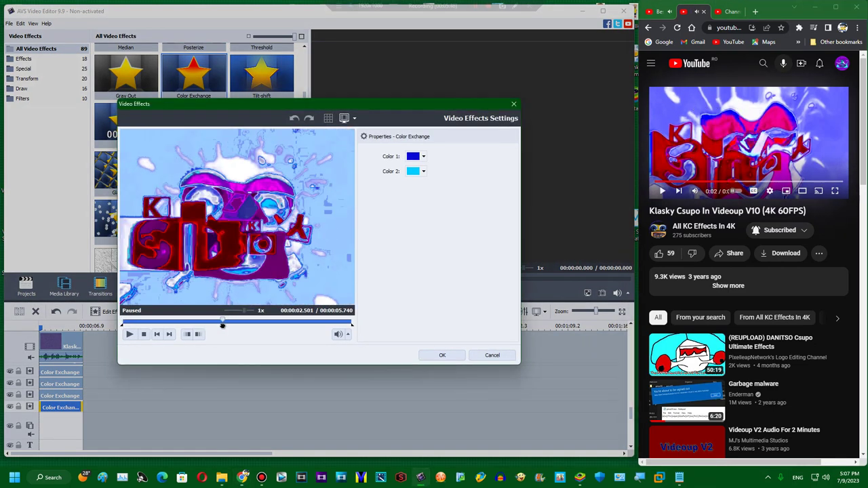
click(411, 157)
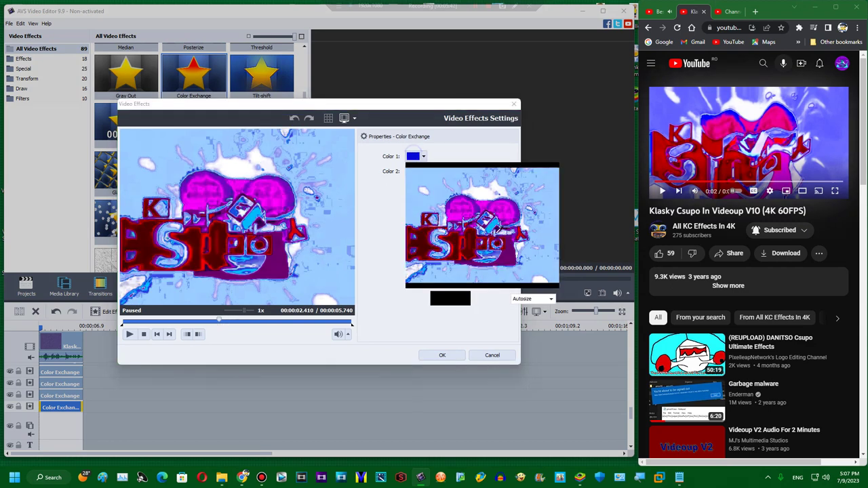
click(433, 186)
click(423, 171)
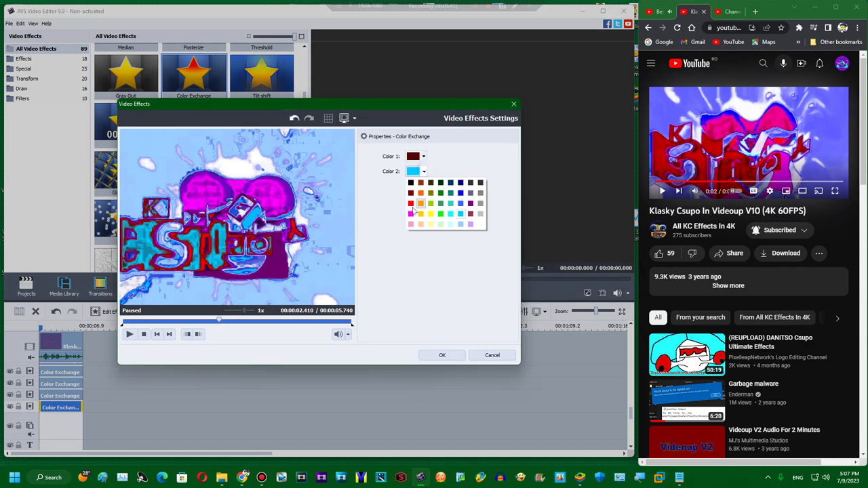
click(416, 203)
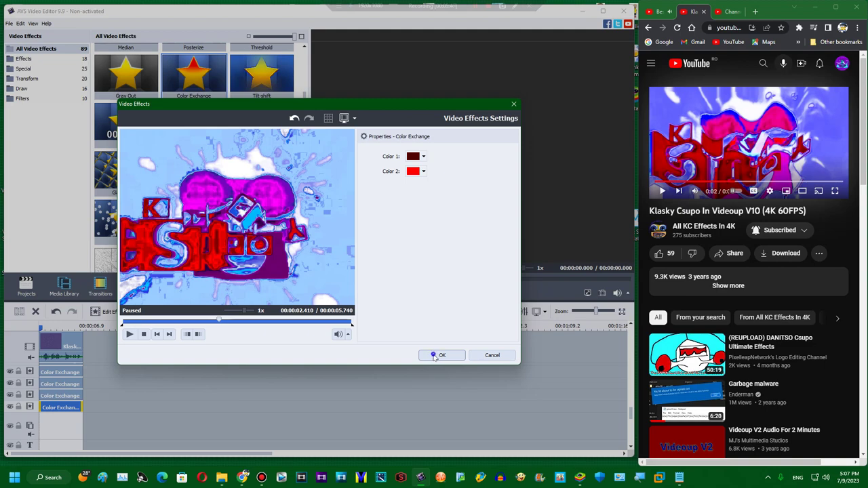
click(434, 356)
Step: Add a sixteenth video effects line and place a Rectangle effect on it at the start of the timeline
right_click(93, 400)
click(100, 380)
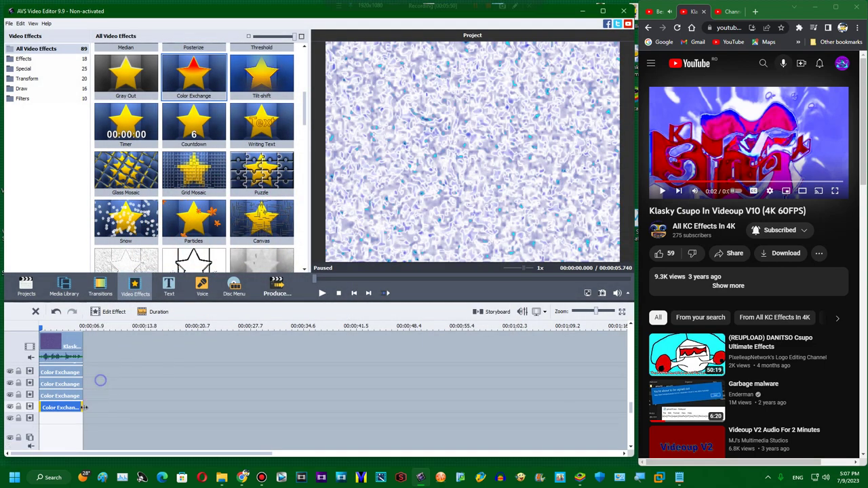
right_click(81, 409)
click(100, 388)
drag(305, 120, 42, 419)
scroll(288, 156, down, 10)
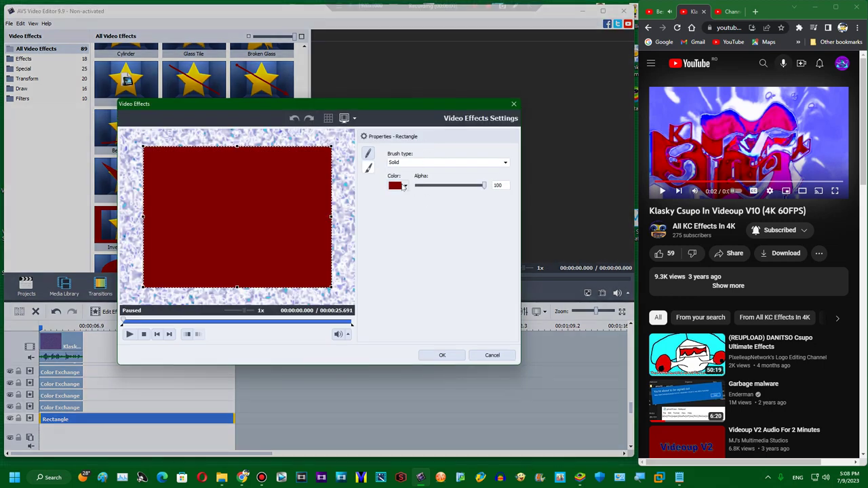
Step: Change the Rectangle's solid fill to a custom violet-blue matching the reference background
click(403, 186)
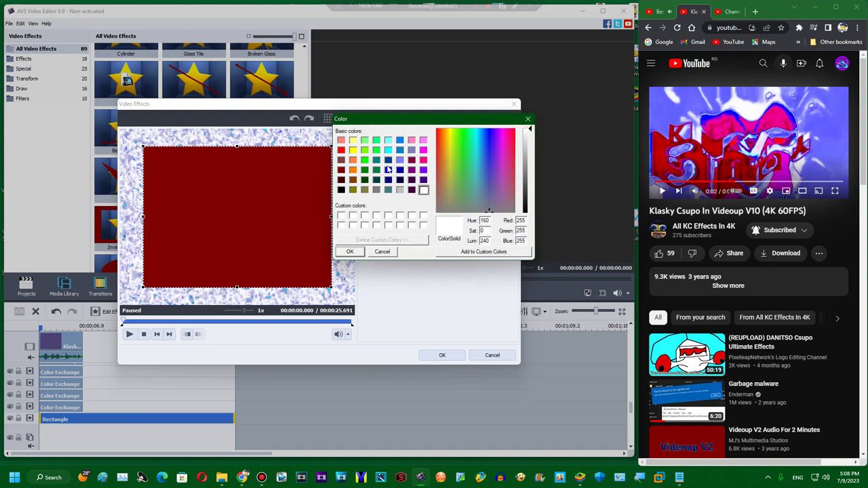
click(387, 170)
drag(529, 168, 530, 156)
click(350, 251)
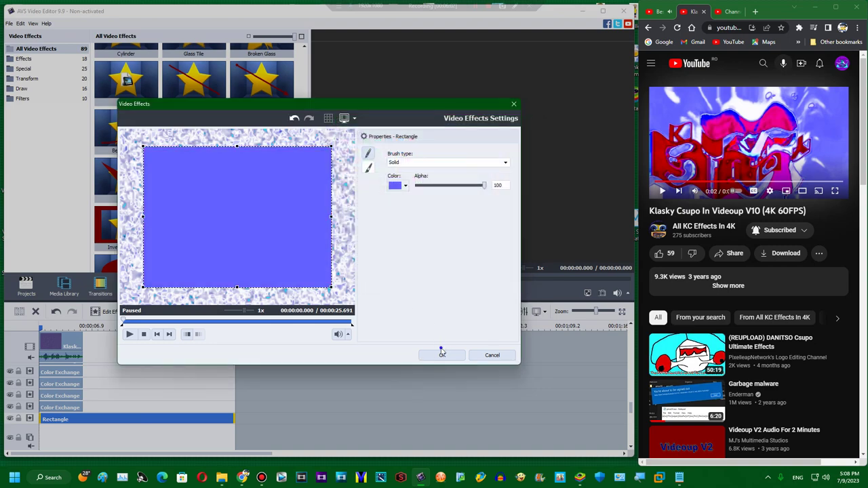
click(441, 354)
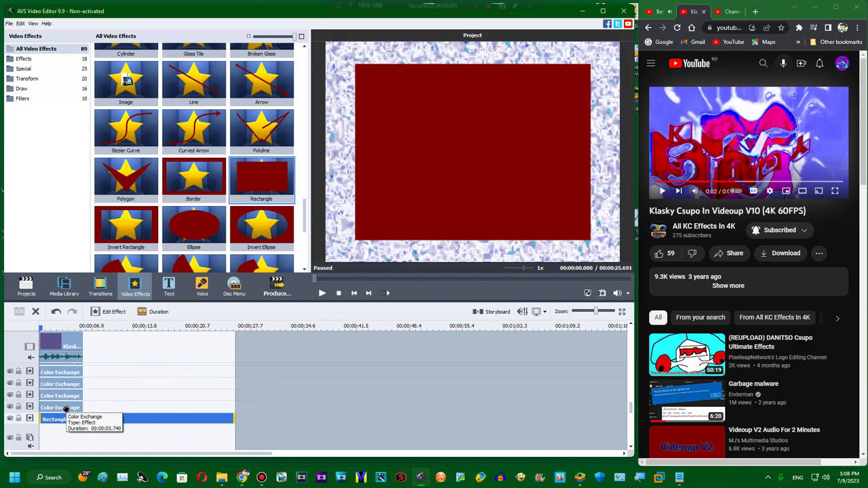
Step: Add a seventeenth video effects line and move the Rectangle effect down onto it, freeing the sixteenth line
click(65, 407)
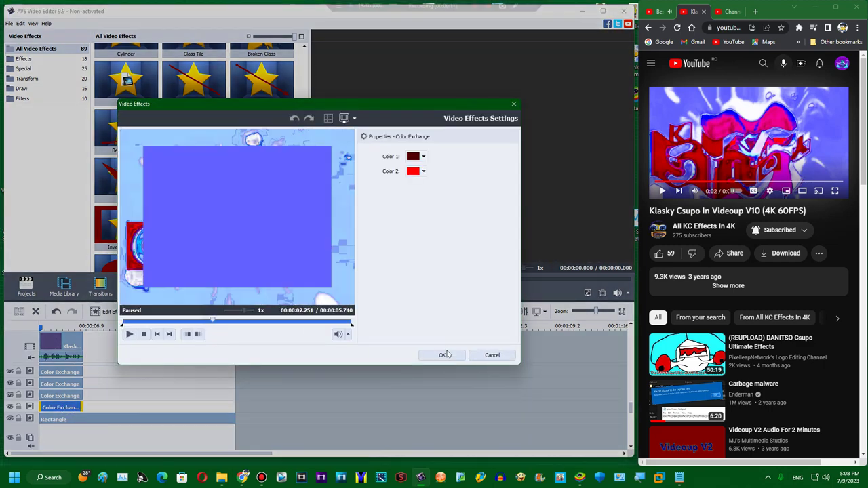
click(497, 356)
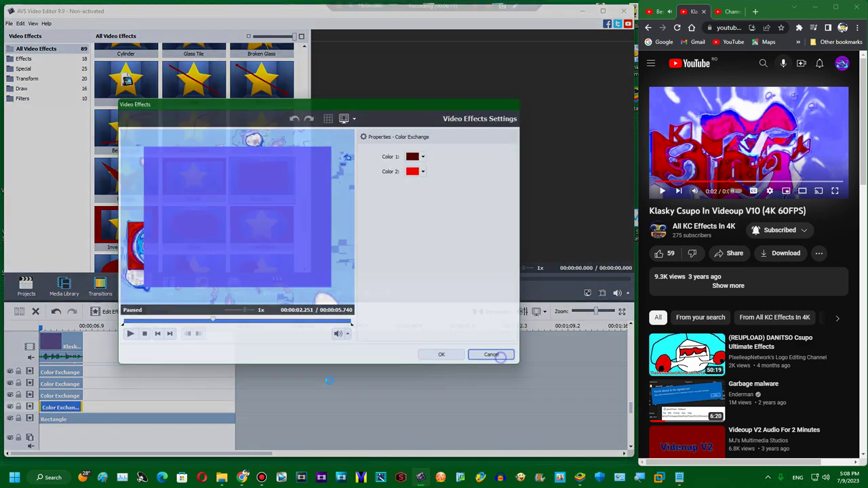
right_click(175, 406)
click(183, 389)
drag(165, 420, 163, 430)
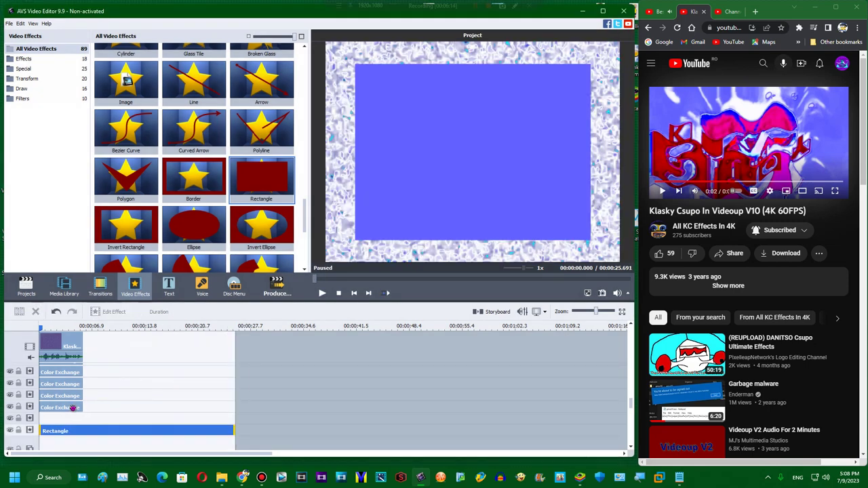
Step: Duplicate the fifteenth-line Color Exchange onto the sixteenth line, aligned with the clip
right_click(73, 407)
click(99, 390)
drag(97, 407, 53, 421)
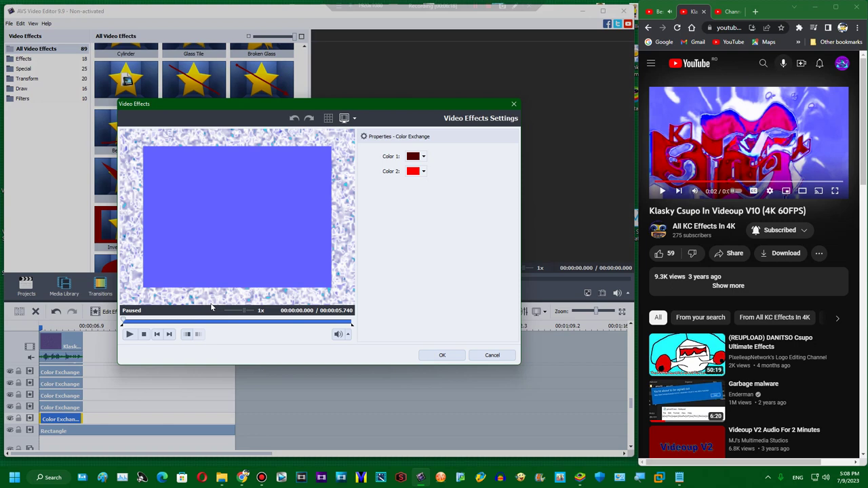
Step: Set the sixteenth-line Color Exchange to replace the background's light blue sampled at about 1.82 s with the Rectangle's violet-blue, and delete the Rectangle
click(195, 323)
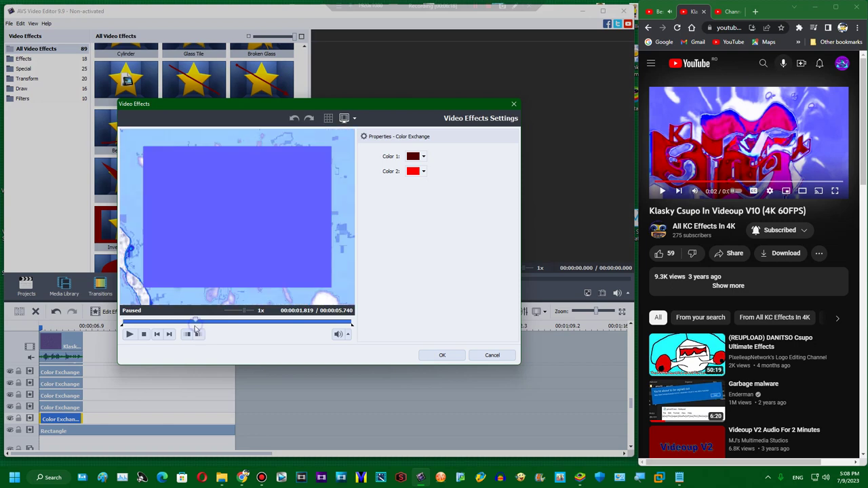
click(413, 156)
click(415, 216)
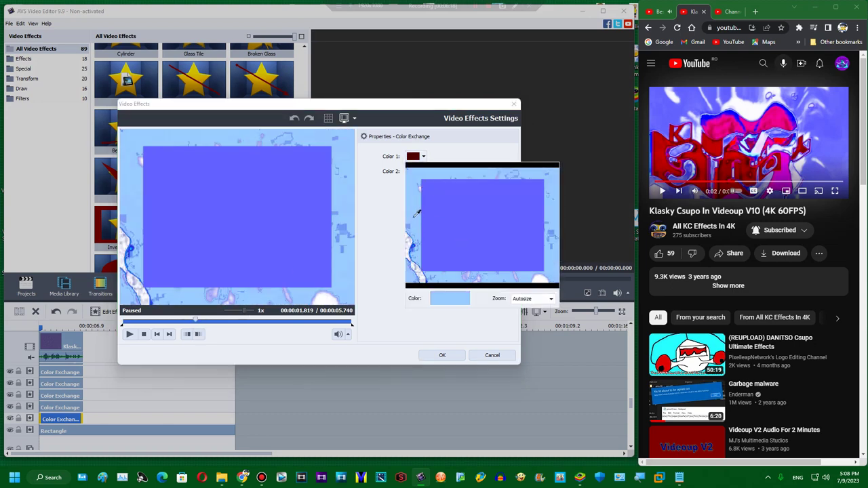
click(415, 171)
click(467, 224)
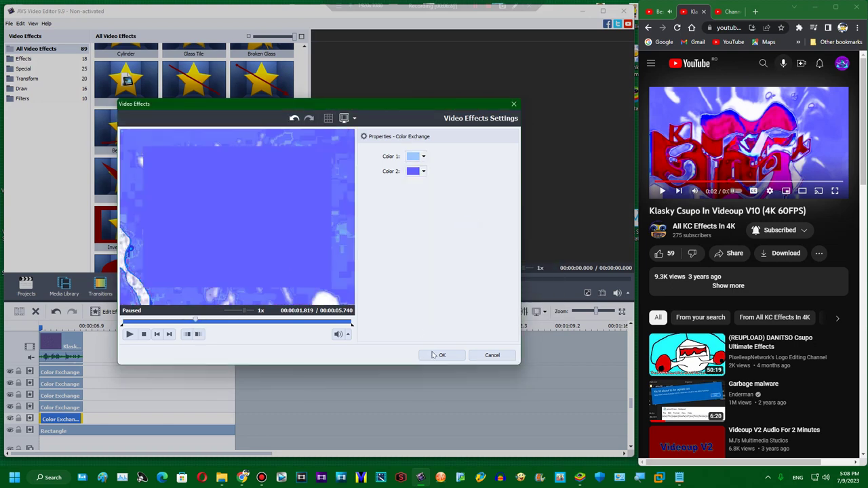
click(441, 355)
right_click(128, 421)
click(118, 422)
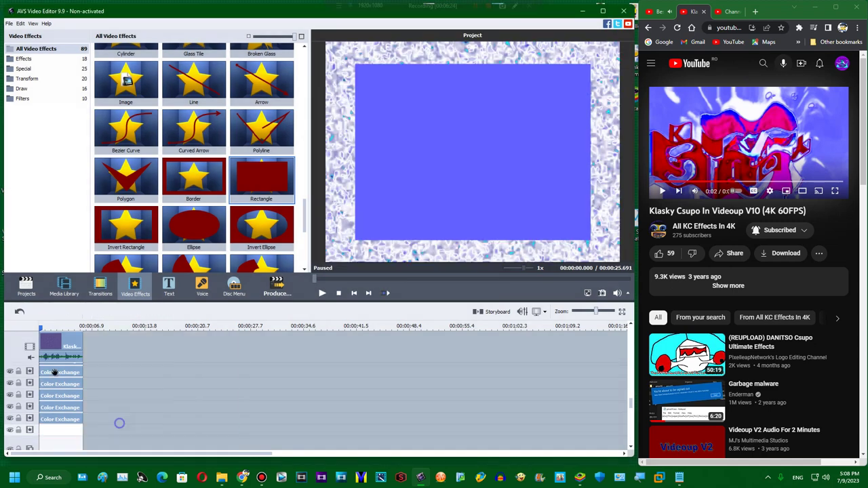
Step: Add an eighteenth video effects line and duplicate the sixteenth-line Color Exchange onto the seventeenth line, aligned with the clip
click(50, 326)
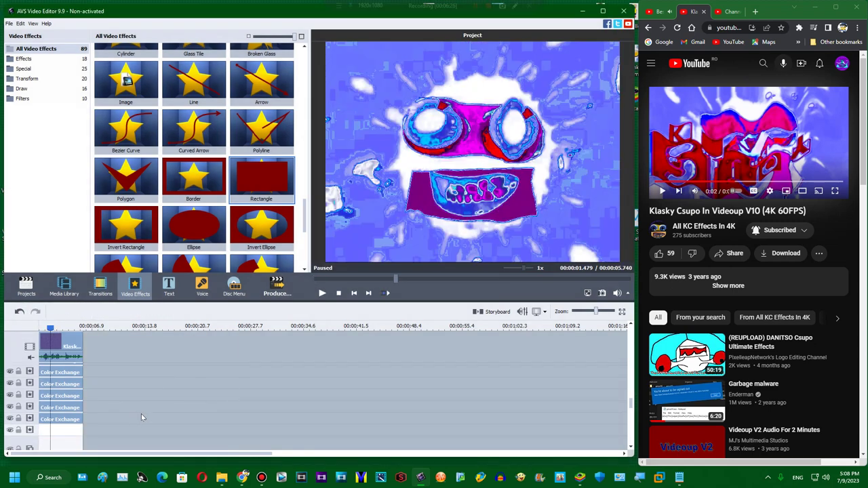
right_click(136, 414)
click(147, 399)
scroll(76, 427, down, 1)
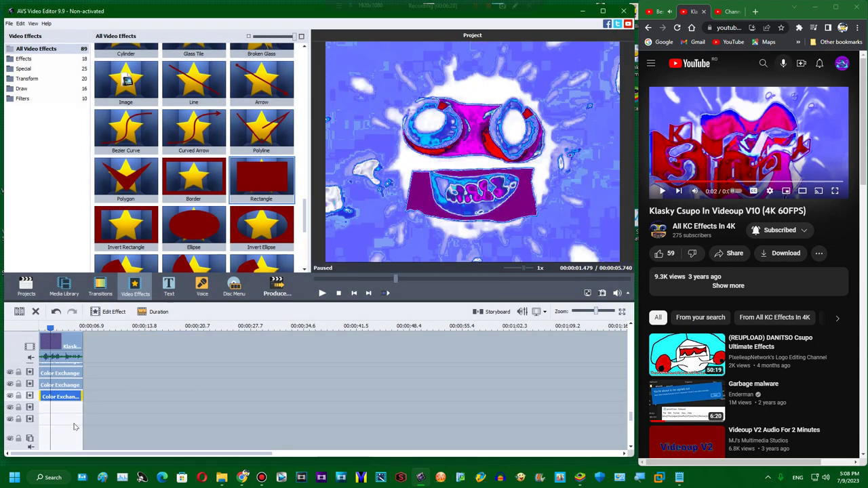
right_click(68, 385)
click(93, 437)
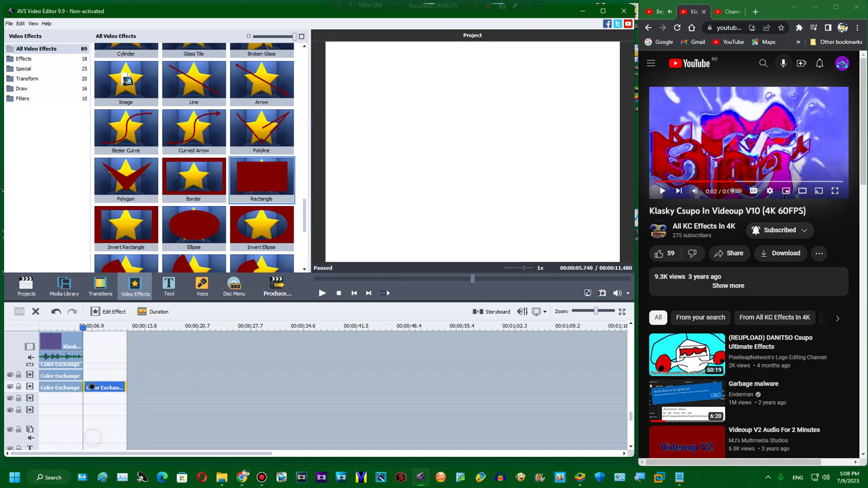
drag(91, 387, 73, 387)
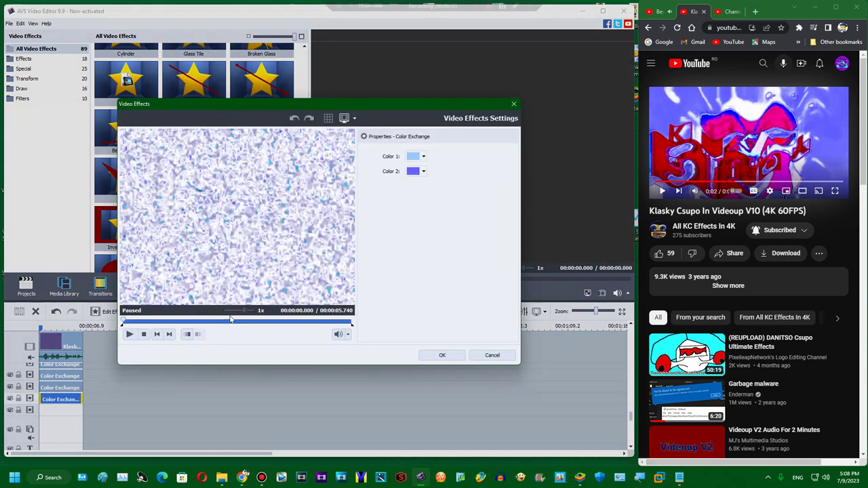
Step: Set the seventeenth-line Color Exchange to replace the purple sampled at about 2.38 s with pure blue
click(238, 322)
drag(243, 324, 217, 324)
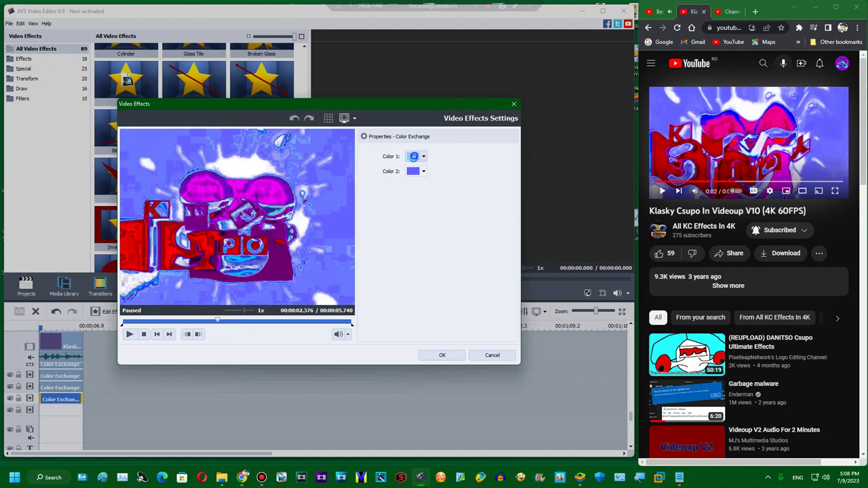
click(413, 156)
click(446, 204)
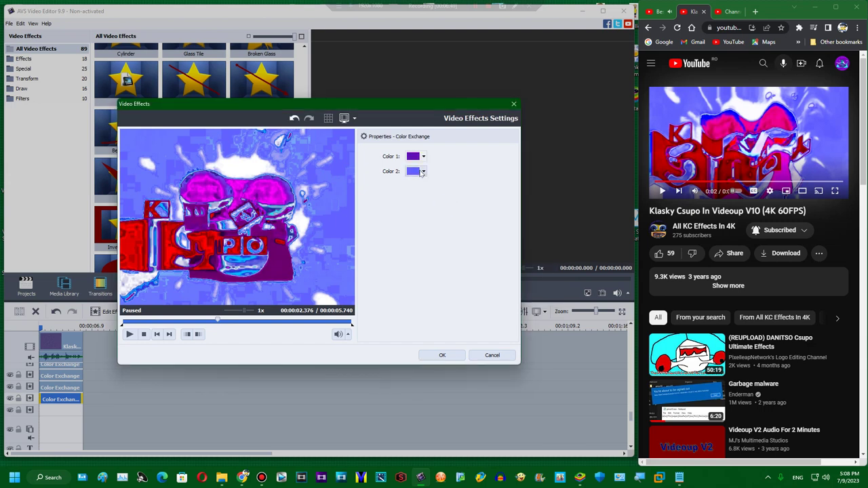
click(421, 171)
click(424, 170)
click(424, 173)
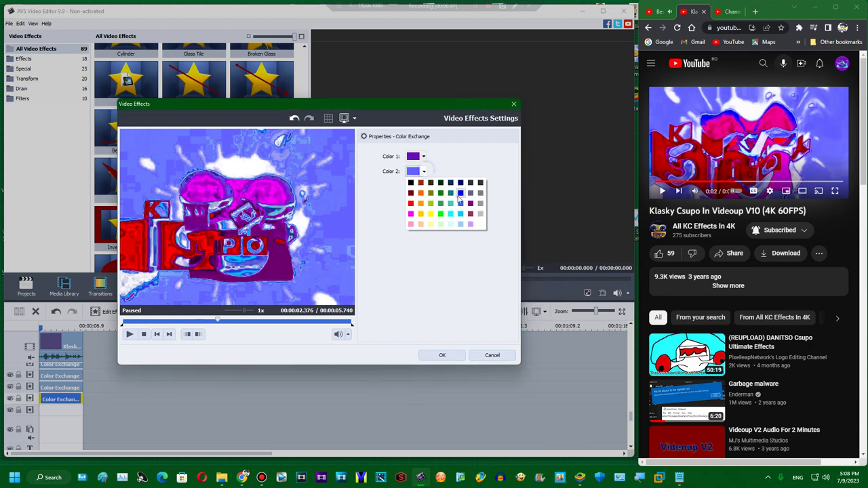
click(446, 220)
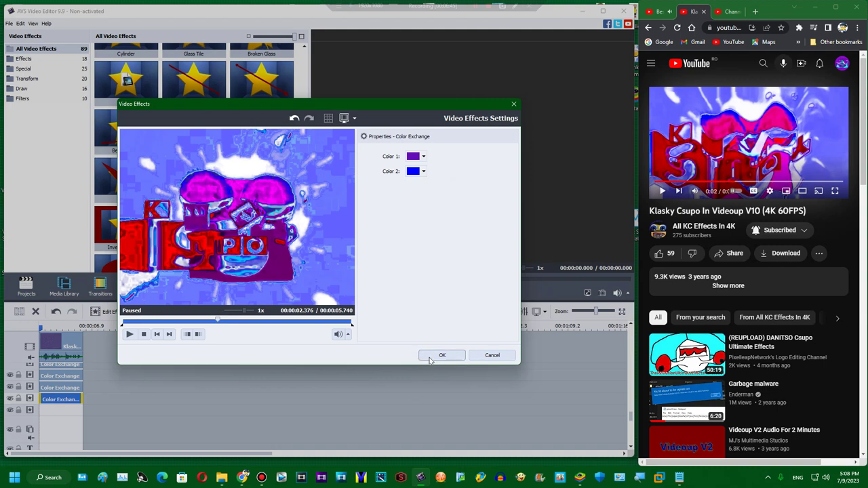
click(430, 357)
Step: Add a nineteenth video effects line and duplicate the seventeenth-line Color Exchange onto the eighteenth line, aligned with the clip
right_click(98, 395)
click(110, 378)
right_click(73, 409)
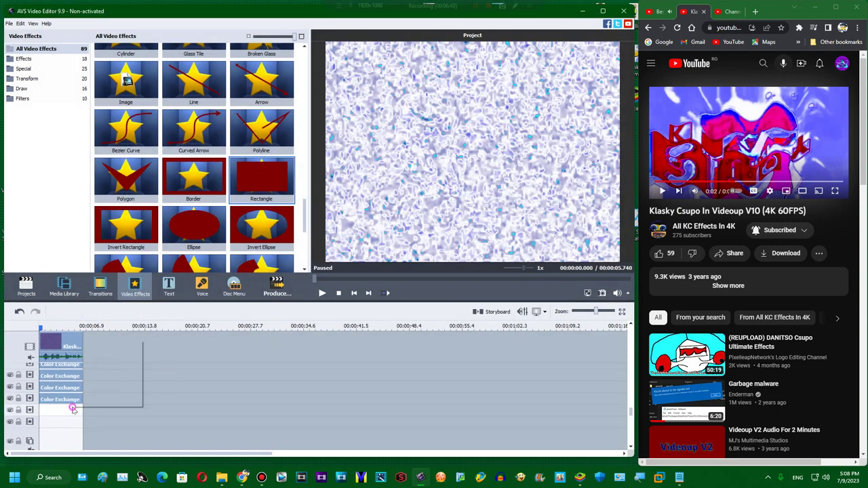
right_click(73, 408)
click(101, 382)
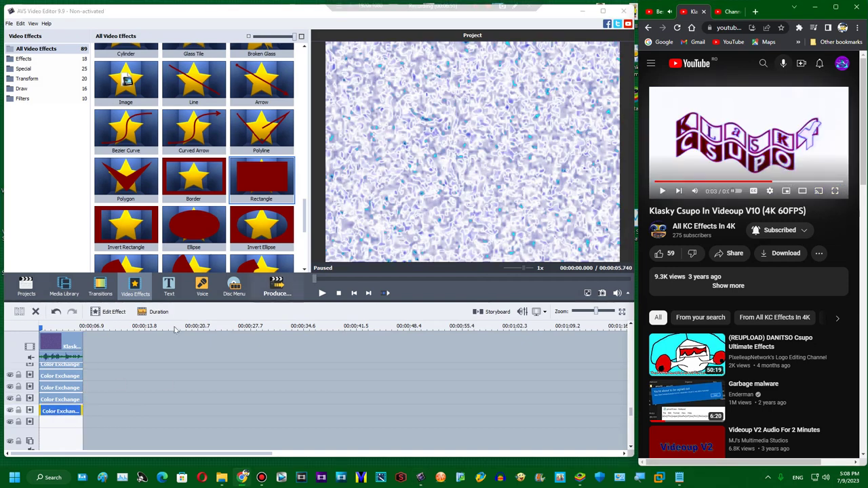
Step: Set the eighteenth-line Color Exchange to replace the logo's red sampled at about 4.51 s with dark red
double_click(71, 412)
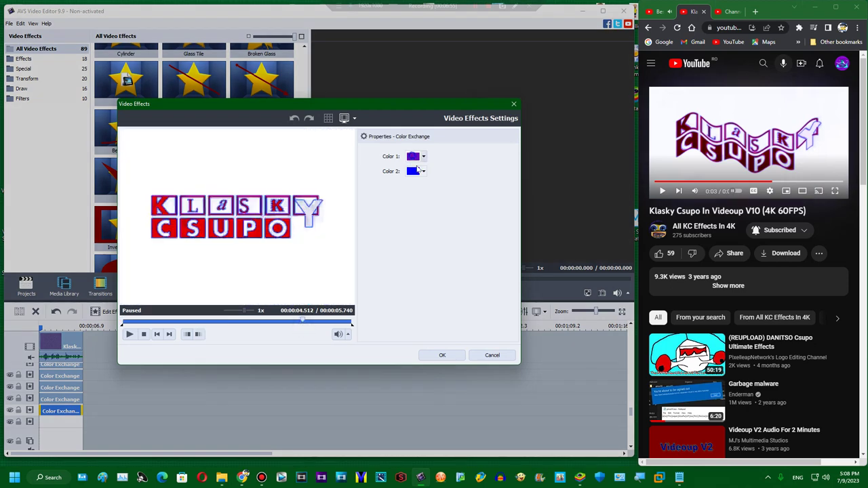
click(418, 158)
click(438, 217)
click(422, 172)
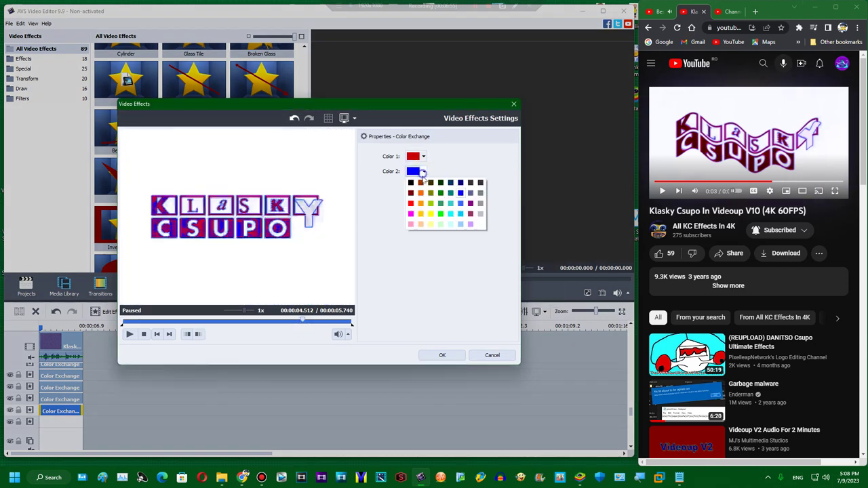
click(420, 193)
click(219, 324)
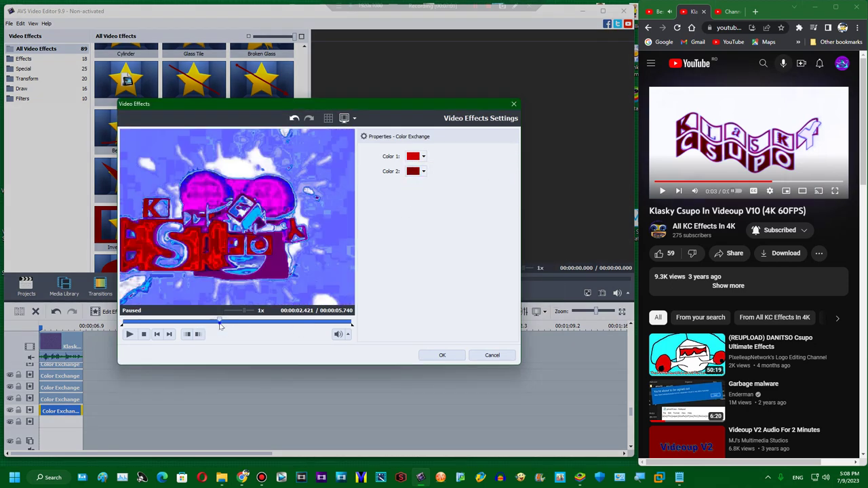
drag(193, 321, 294, 320)
click(444, 354)
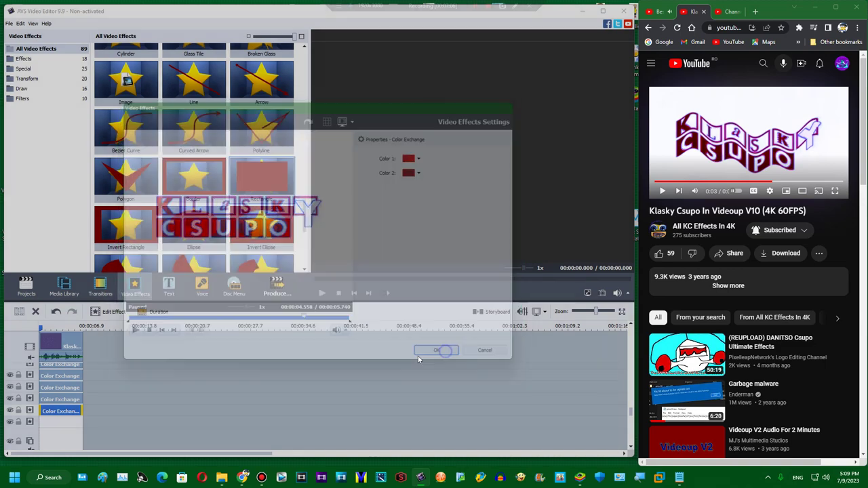
Step: Place a Wave effect on the nineteenth line and move the YouTube reference to 0:01 with its sound muted
scroll(305, 213, up, 5)
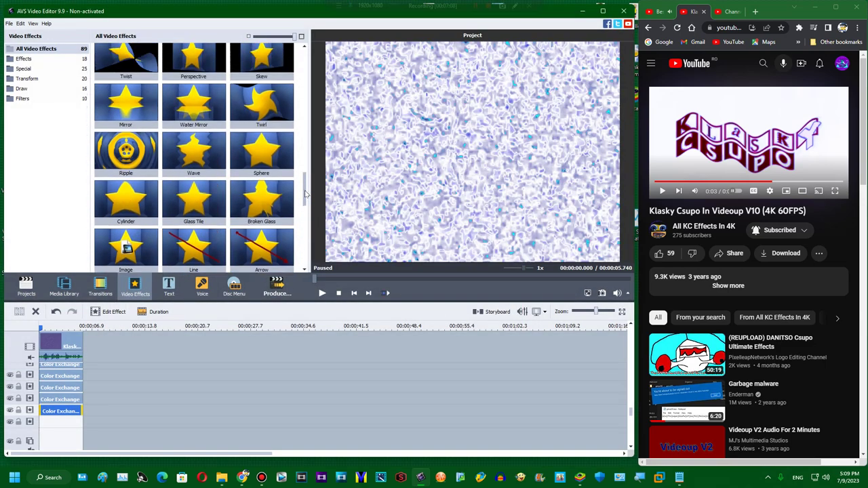
drag(193, 192, 83, 422)
double_click(76, 421)
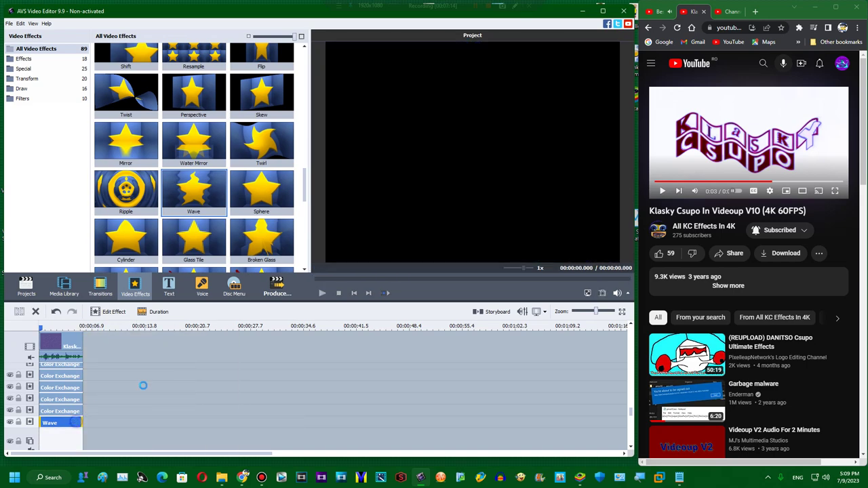
click(696, 182)
click(696, 183)
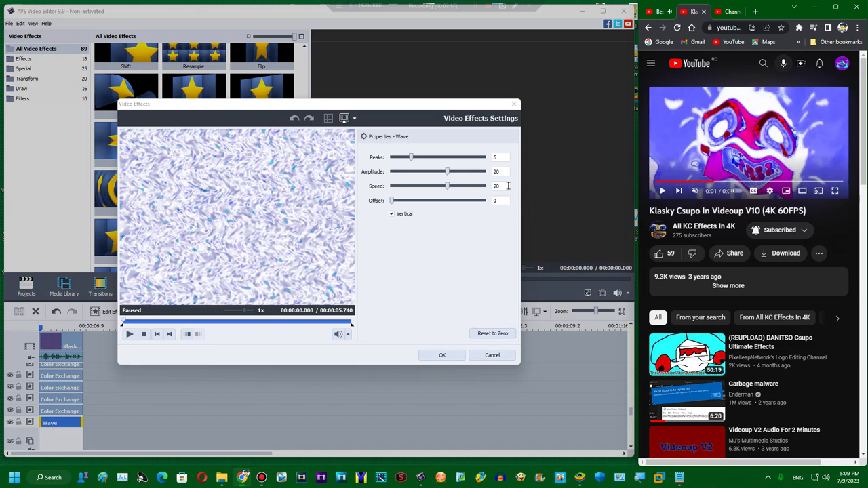
Step: Set the Wave to 1 peak, amplitude 50 and speed 10, with Vertical turned off
double_click(504, 185)
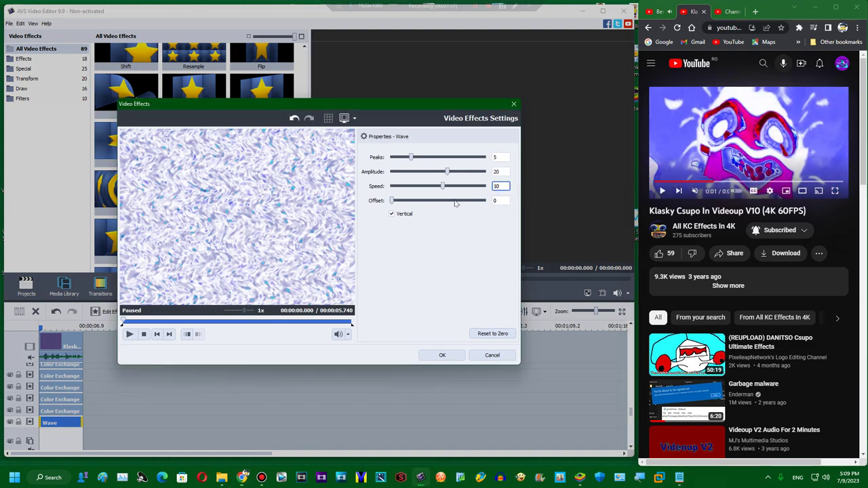
click(403, 212)
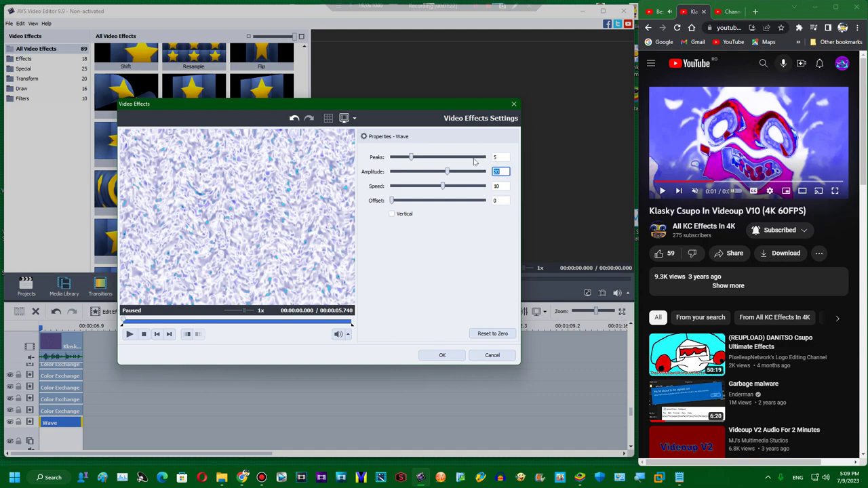
text(50)
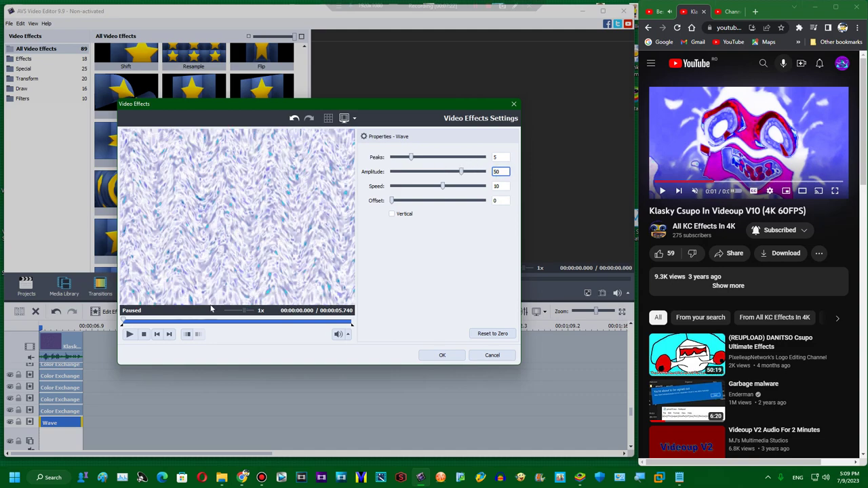
drag(411, 157, 386, 163)
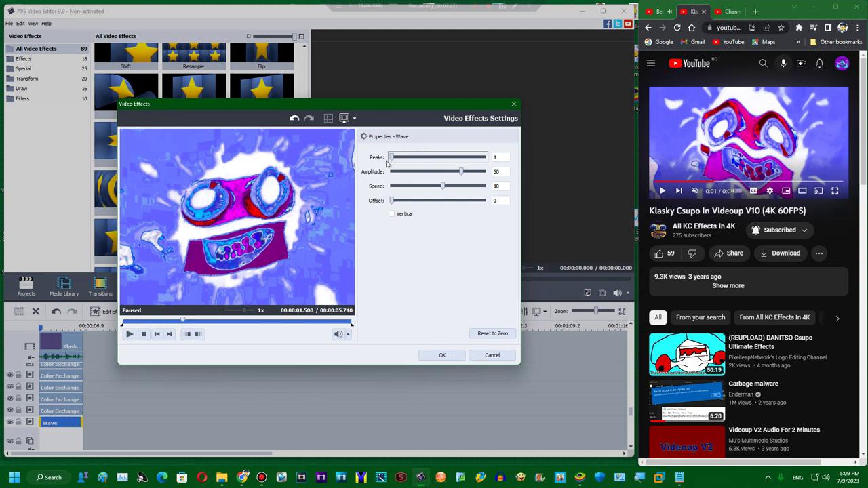
Step: Play the Wave preview, set its speed to 5 and amplitude to 100, and apply the settings
click(129, 335)
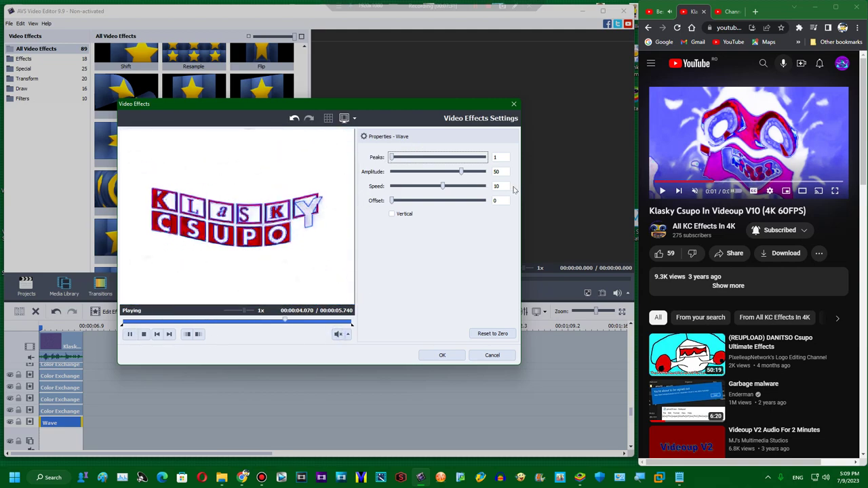
click(502, 186)
text(5)
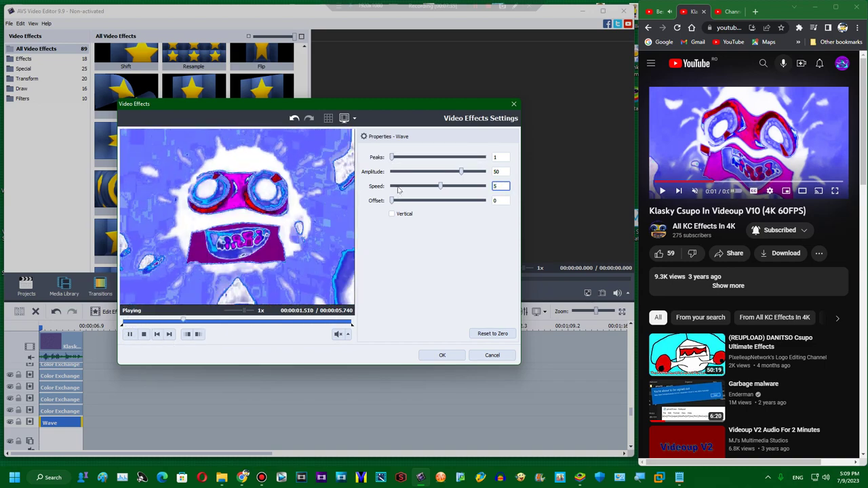
drag(461, 172, 493, 172)
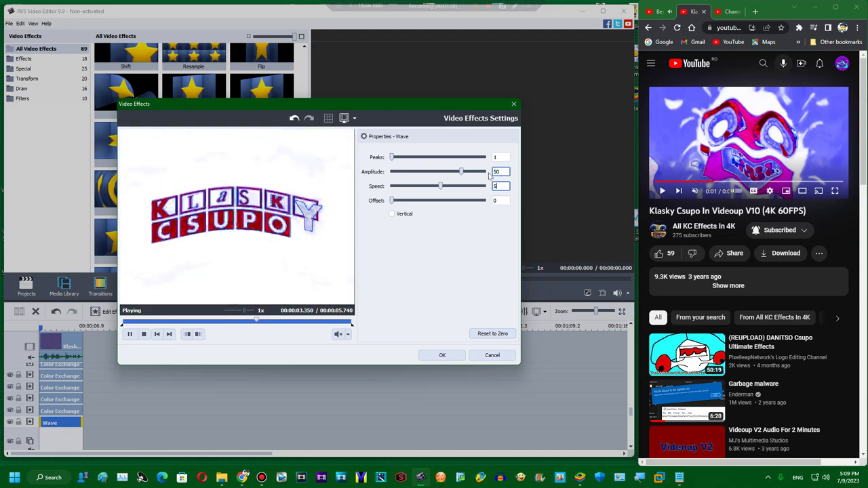
click(452, 352)
Step: Add a twentieth video effects line and duplicate the Wave effect onto it, aligned with the clip
right_click(101, 420)
click(109, 403)
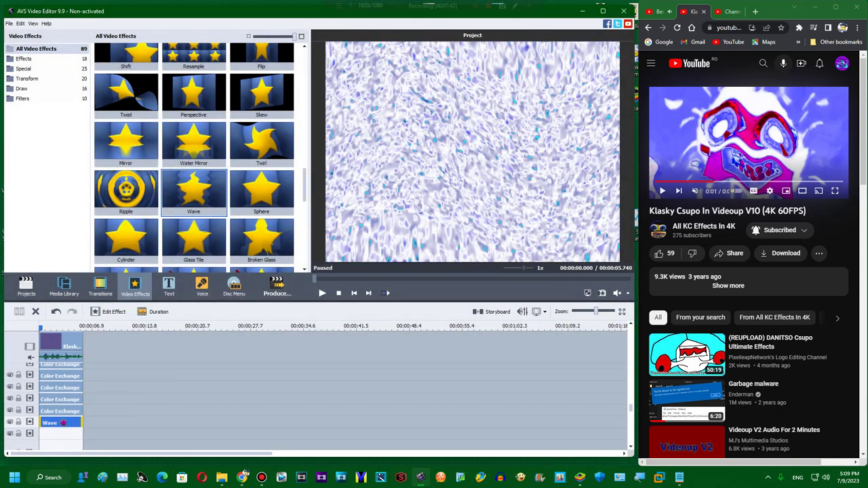
right_click(63, 422)
click(102, 405)
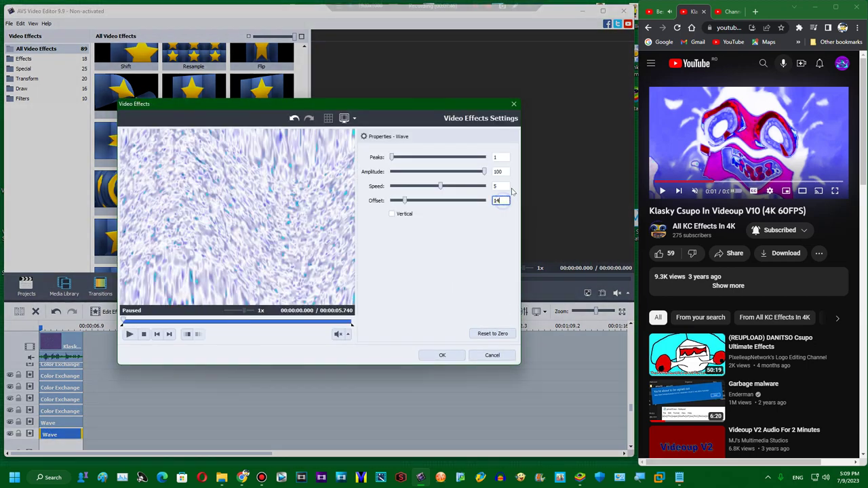
Step: Configure the twentieth-line Wave with 5 peaks, amplitude 40, speed 0 and offset 14, keeping Vertical off
click(505, 186)
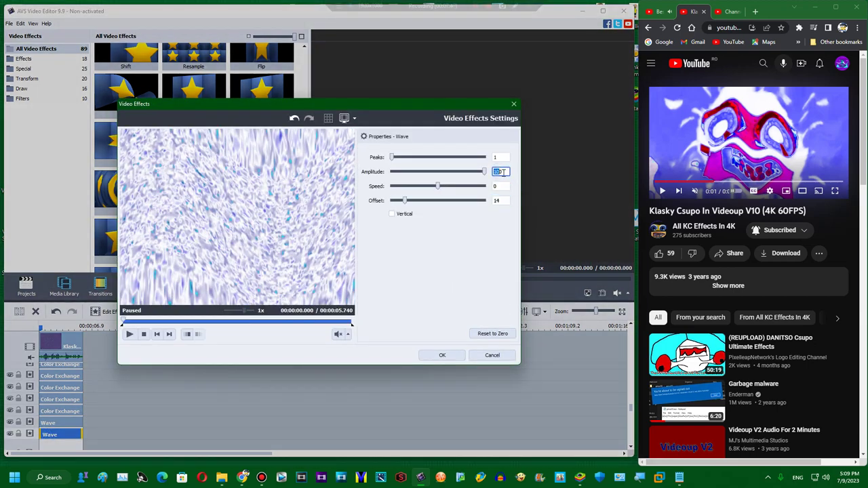
text(40)
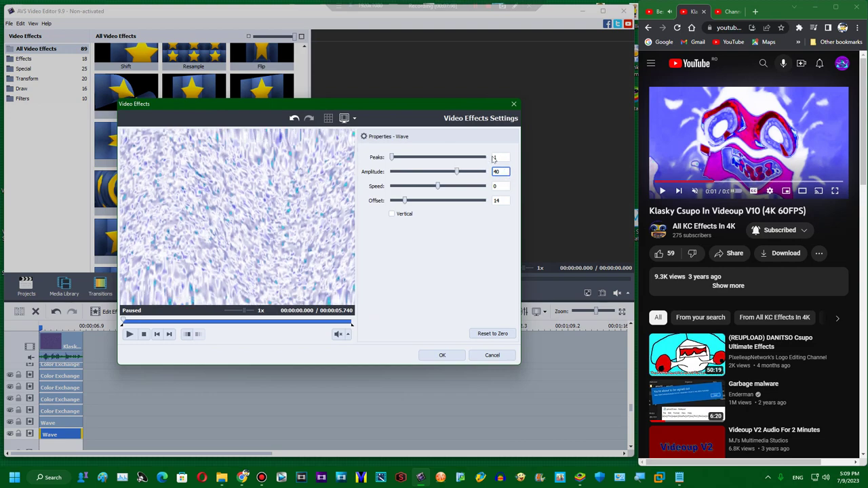
text(5)
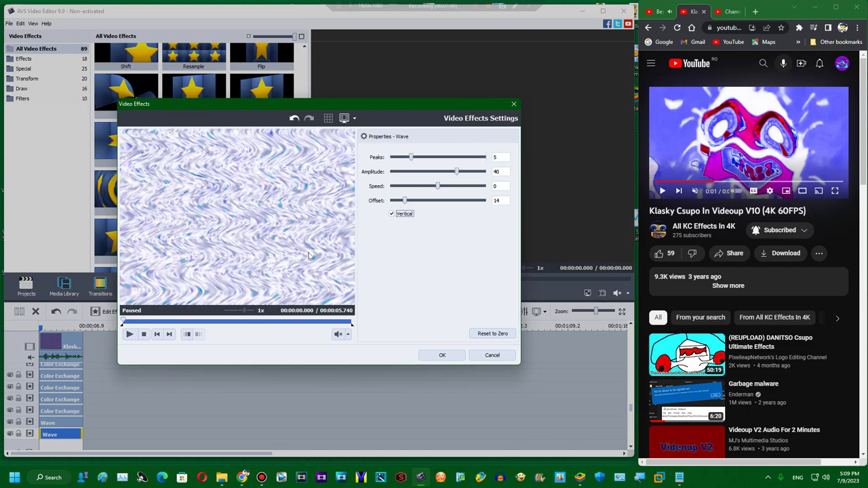
click(407, 213)
drag(175, 329, 227, 321)
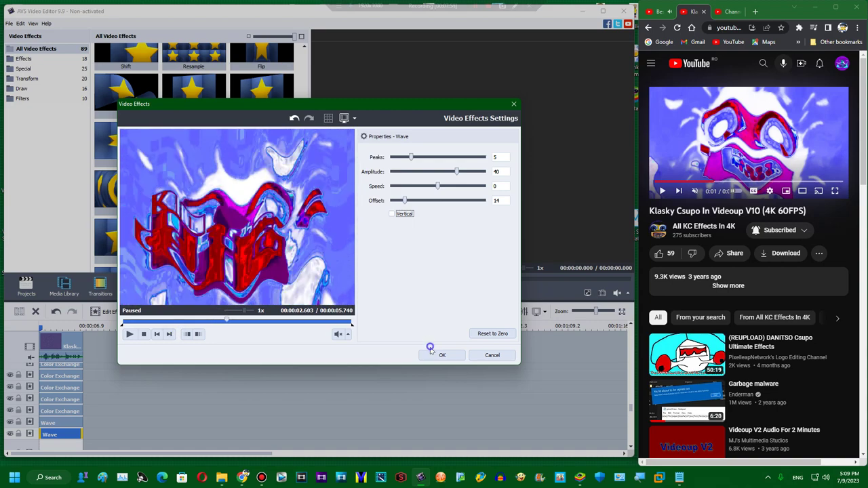
click(431, 354)
Step: Set the nineteenth-line Wave's amplitude to 65 and check it around 2.17 s
click(61, 423)
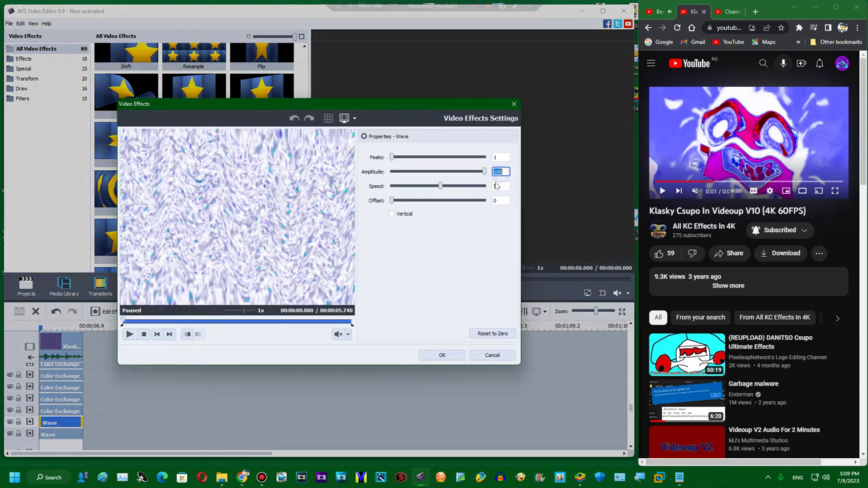
text(65)
drag(204, 326, 236, 325)
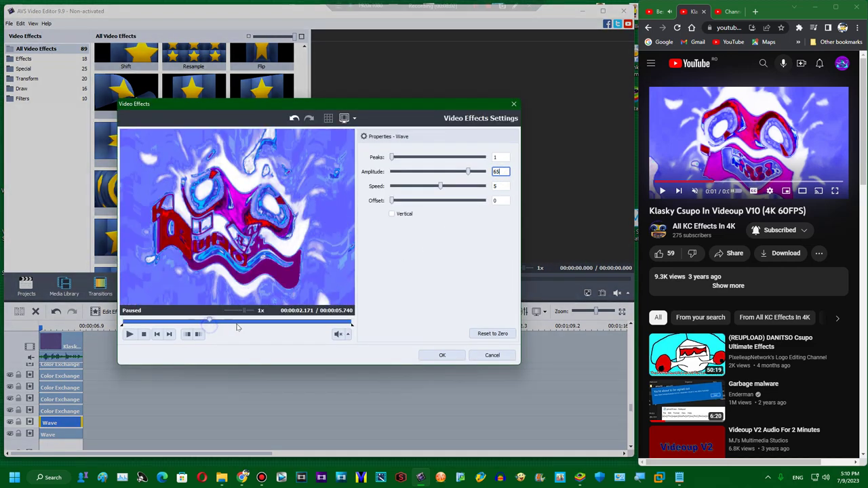
click(445, 353)
Step: Play the project preview from the start with its sound unmuted to check the combined effects
click(322, 293)
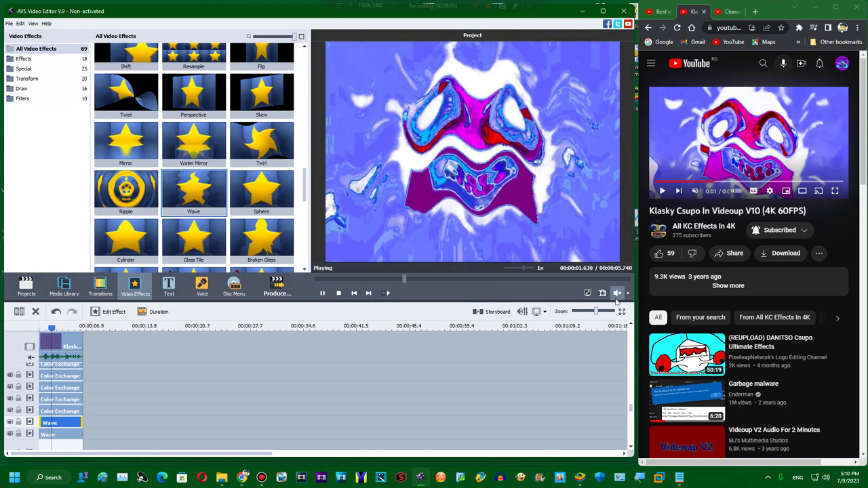
click(323, 293)
click(338, 293)
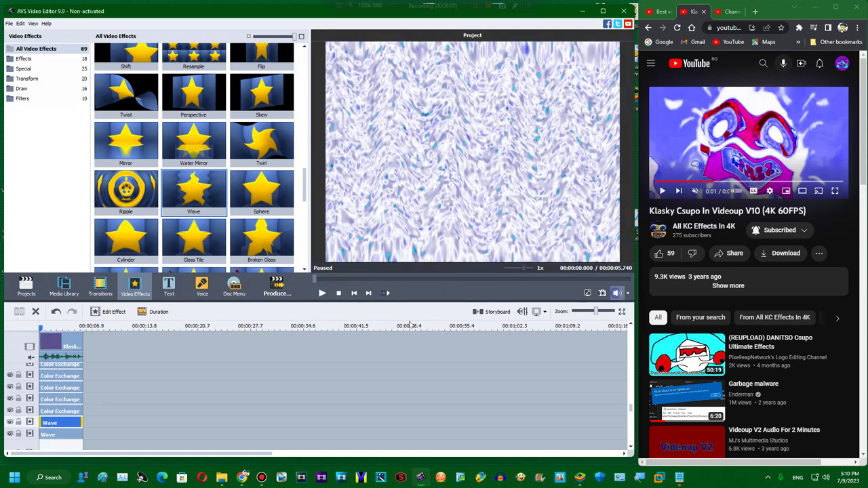
click(328, 297)
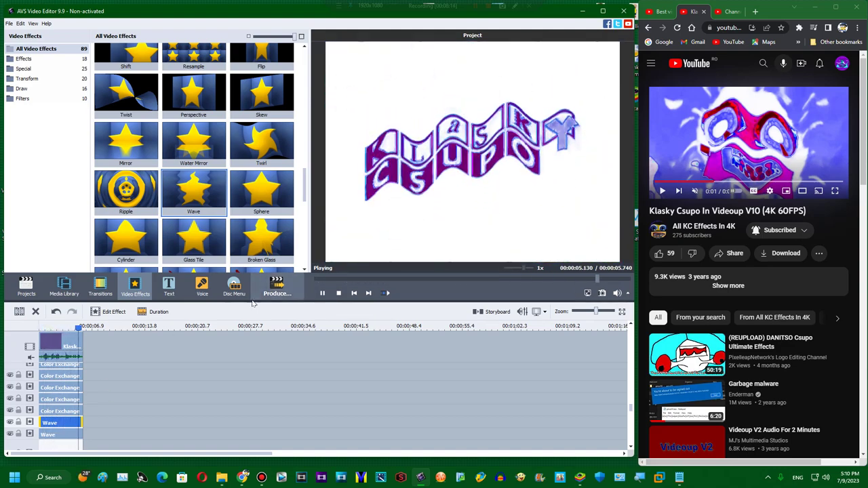
Step: Lock every video effects line in the timeline, from the two Wave lines up through the Color Exchange, Colorize and Invert lines
click(19, 433)
click(19, 422)
click(19, 410)
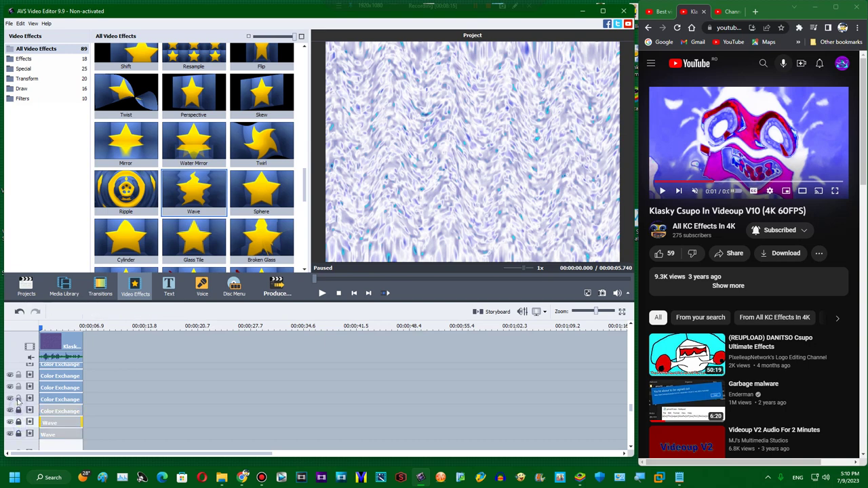
click(18, 399)
click(17, 387)
scroll(30, 400, up, 2)
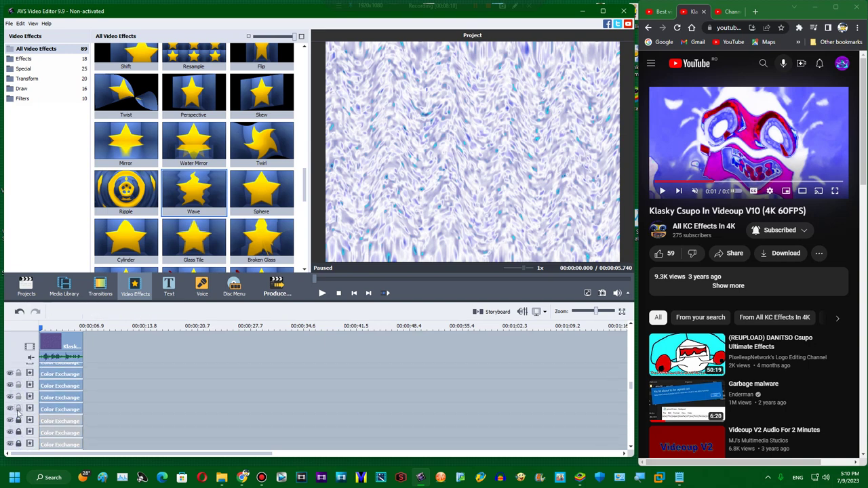
click(18, 408)
click(18, 385)
scroll(24, 381, up, 1)
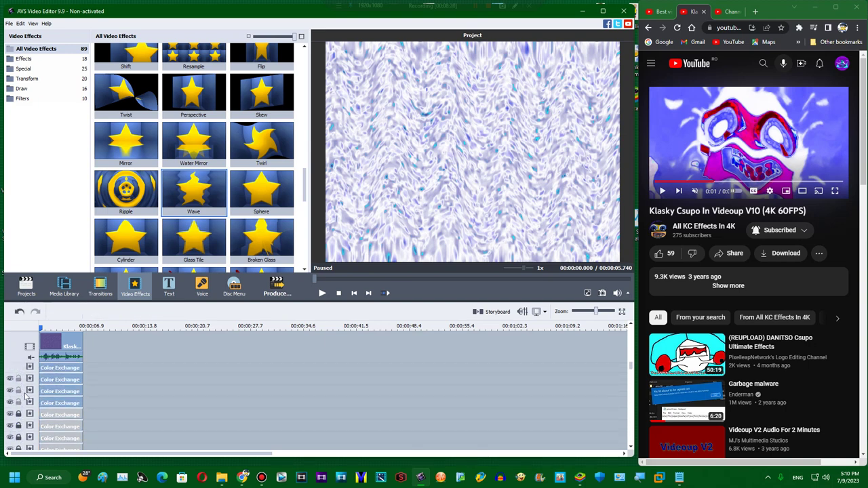
scroll(18, 400, up, 3)
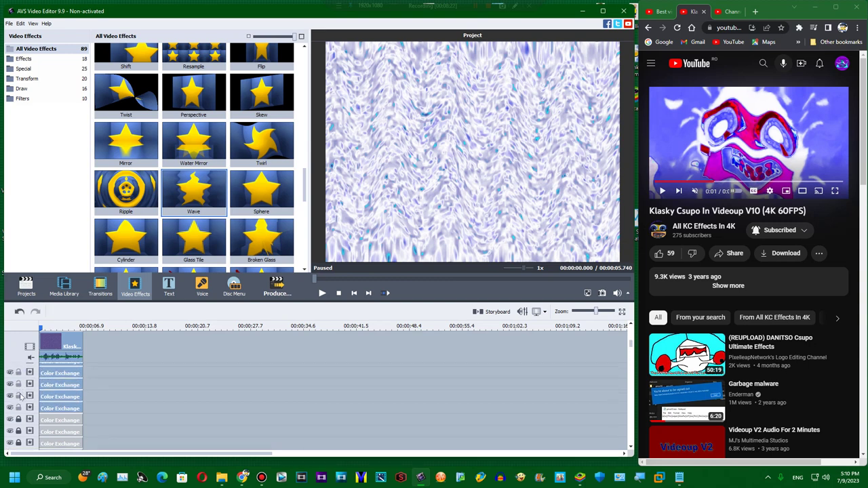
click(19, 414)
click(19, 403)
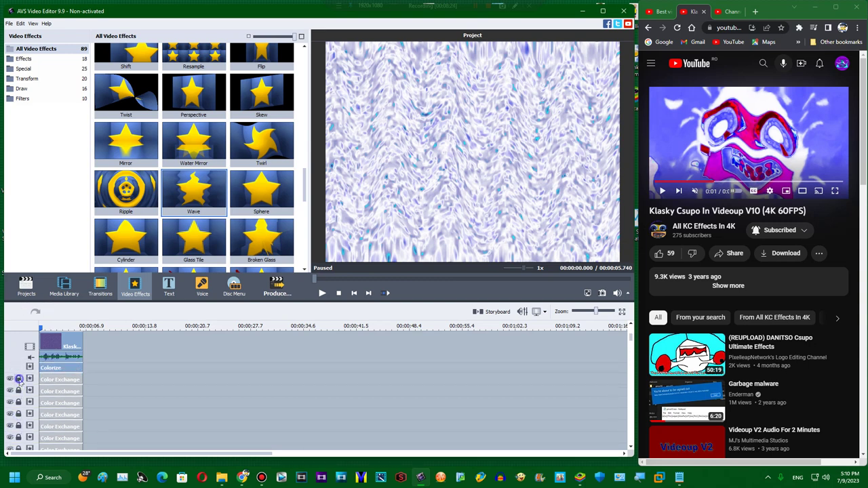
click(19, 380)
scroll(21, 398, up, 1)
click(18, 381)
click(17, 369)
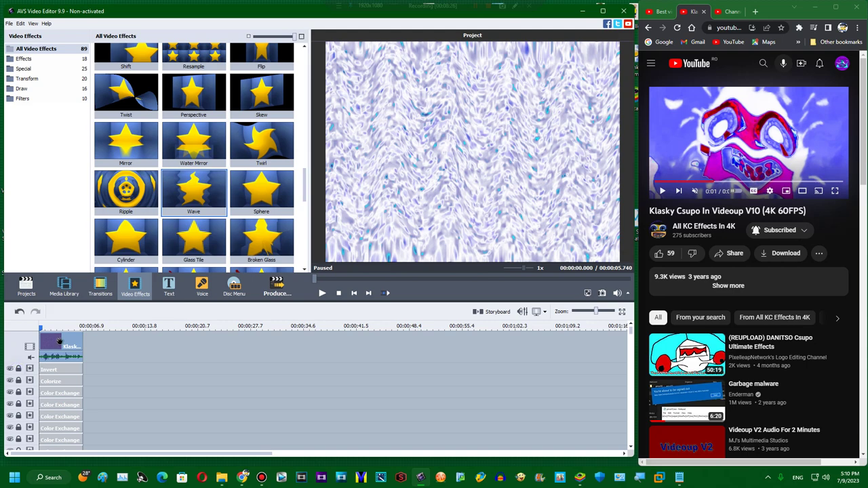
Step: Save the current project as "Videoup v10" in the Replace Effects AVS Video Editor folder
click(26, 288)
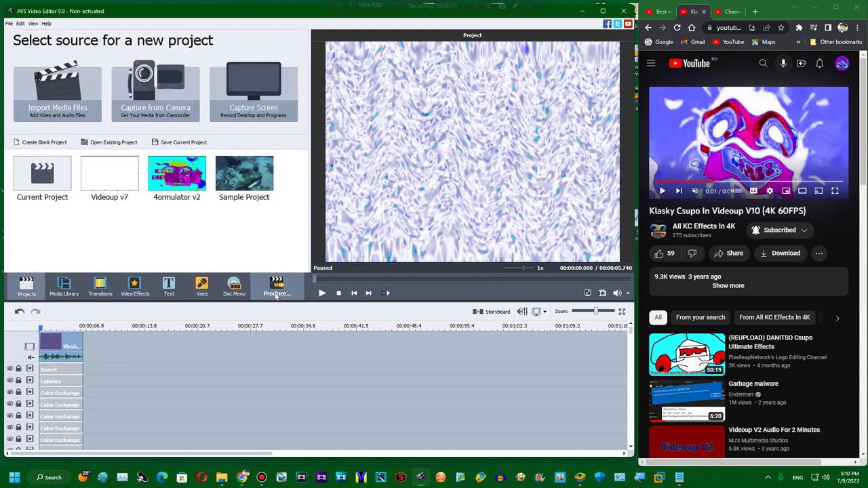
click(178, 150)
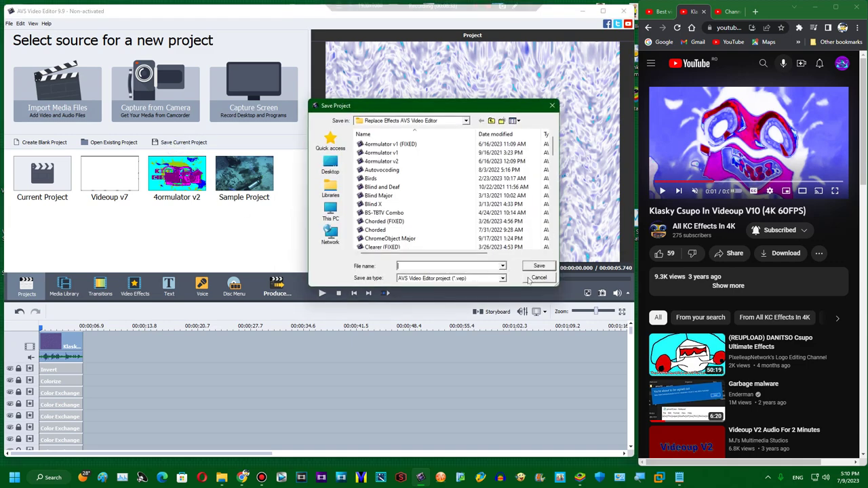
text(Videoup v)
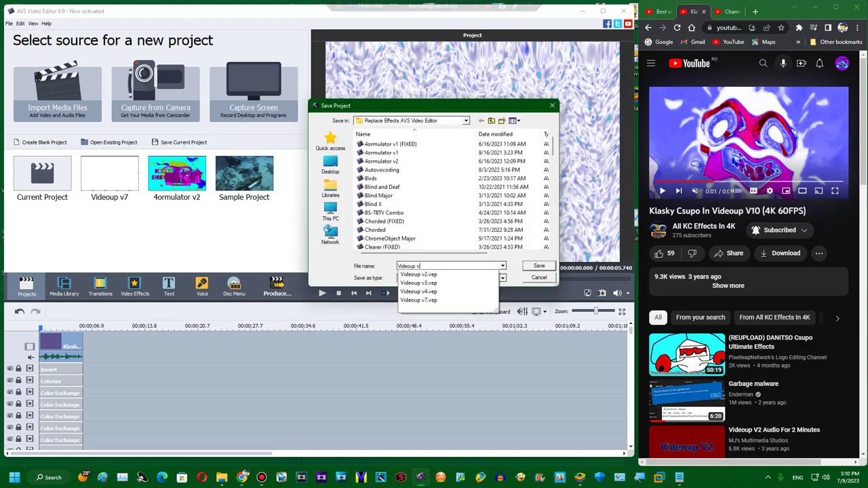
text(10)
key(Return)
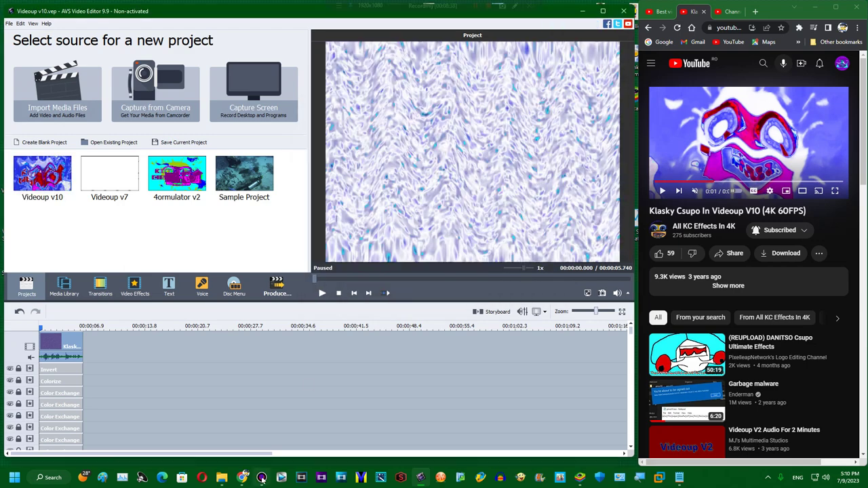